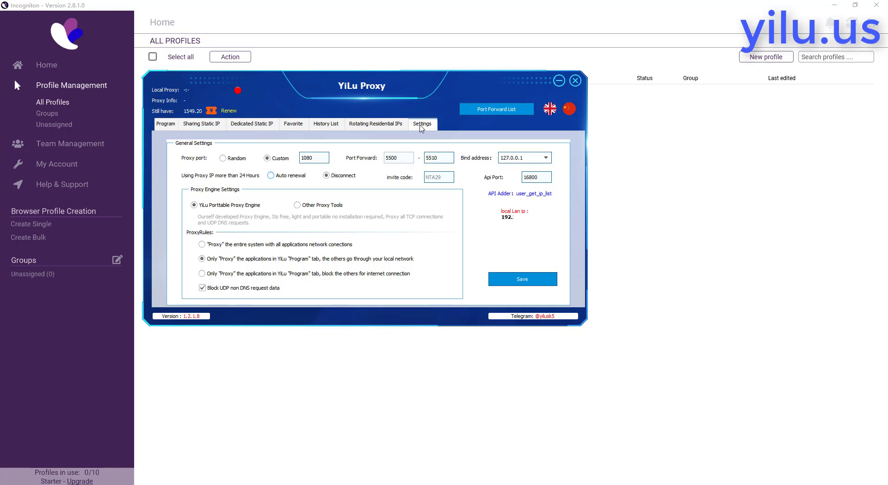
Step: Set the proxy engine to Other Proxy Tools in the YiLu Proxy settings and switch to Incogniton
{"action": "left_click", "coordinate": [298, 205]}
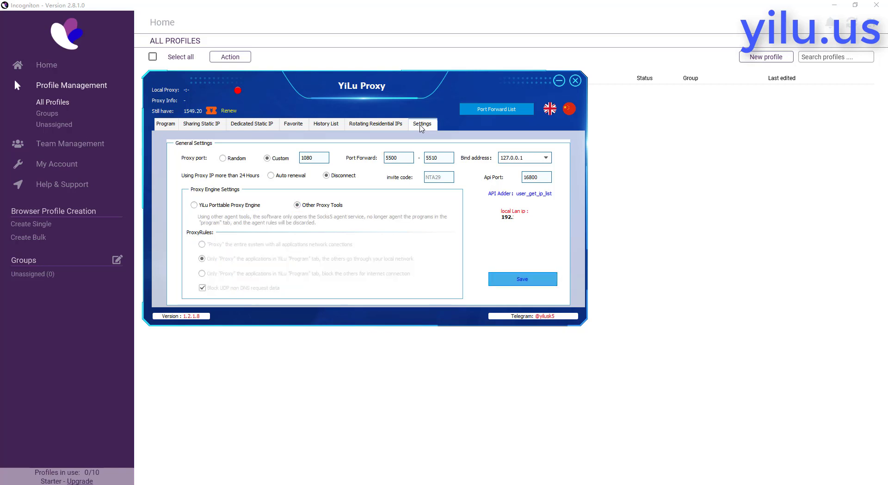
{"action": "left_click", "coordinate": [202, 123]}
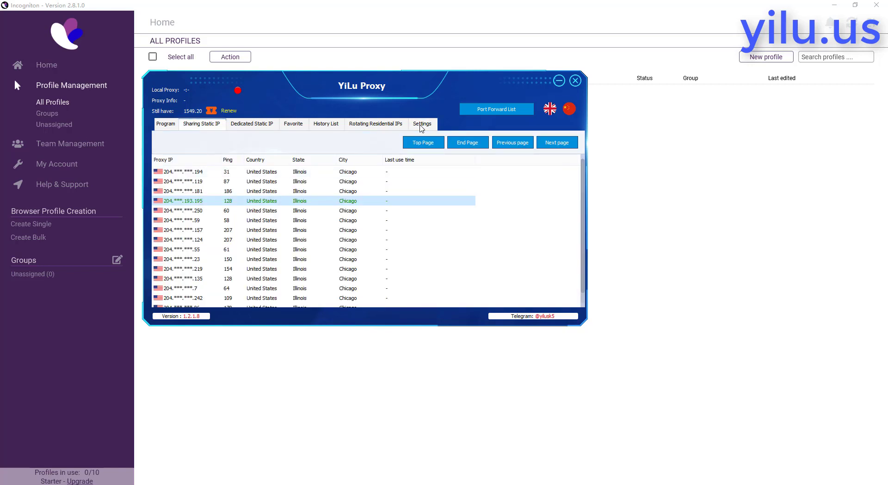
{"action": "left_click", "coordinate": [224, 363]}
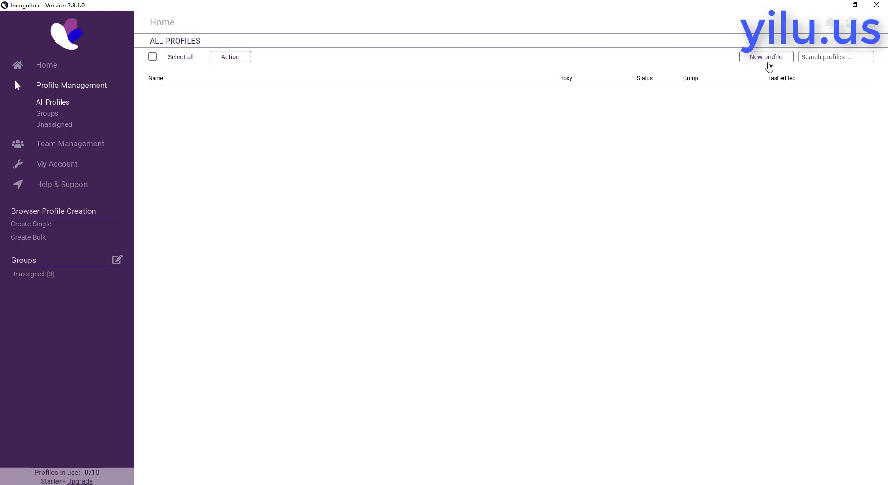
Step: Start a new browser profile and name it yiluproxy
{"action": "left_click", "coordinate": [768, 64]}
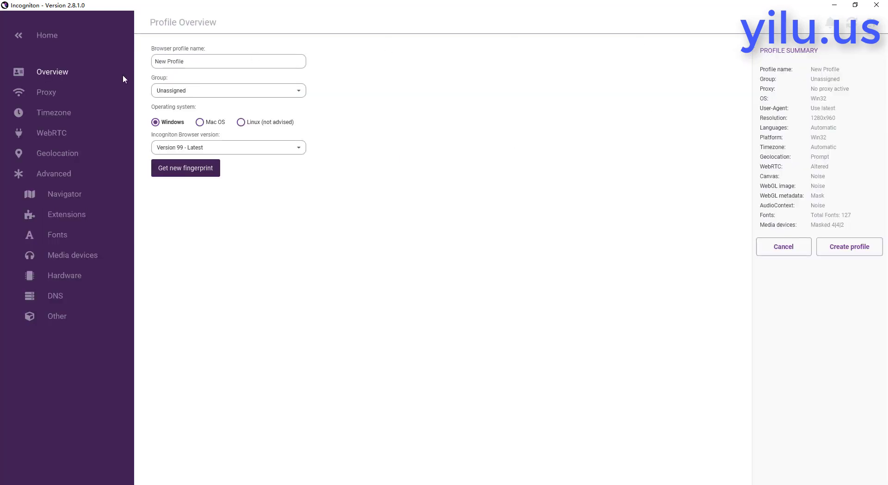
{"action": "left_click", "coordinate": [180, 62]}
{"action": "key", "text": "ctrl+a"}
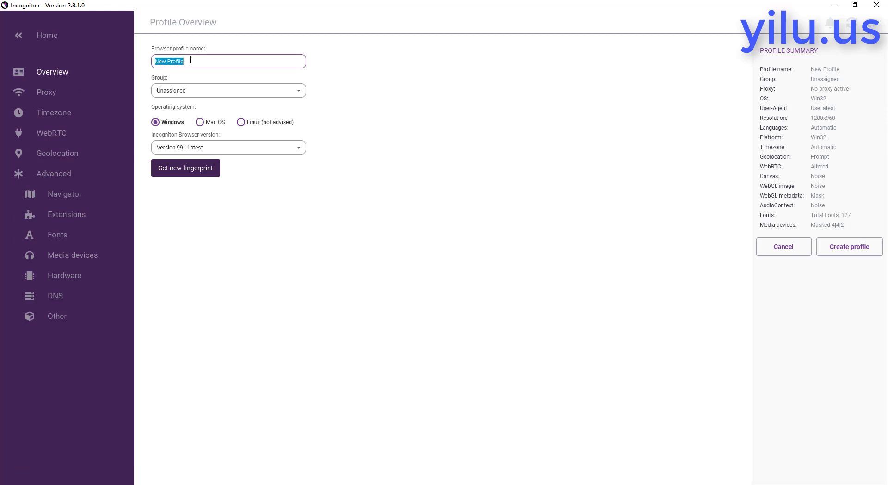
{"action": "key", "text": "BackSpace"}
{"action": "type", "text": "yiluproxy"}
Step: Keep Windows and browser Version 99 - Latest for the profile and generate a new fingerprint
{"action": "left_click", "coordinate": [199, 122]}
{"action": "left_click", "coordinate": [163, 124]}
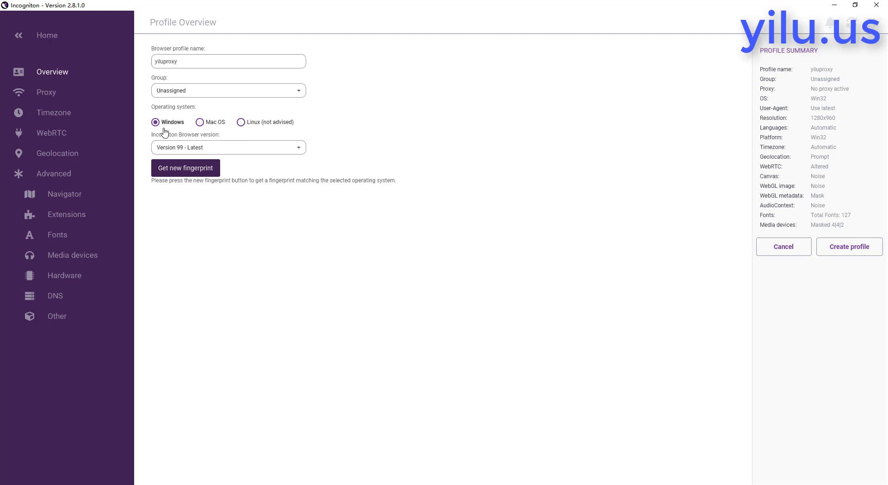
{"action": "left_click", "coordinate": [199, 149]}
{"action": "left_click", "coordinate": [179, 163]}
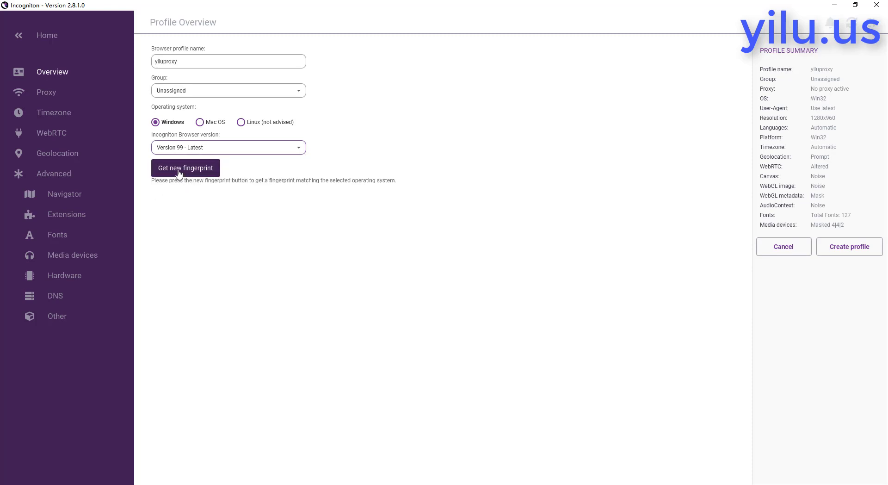
{"action": "left_click", "coordinate": [182, 173]}
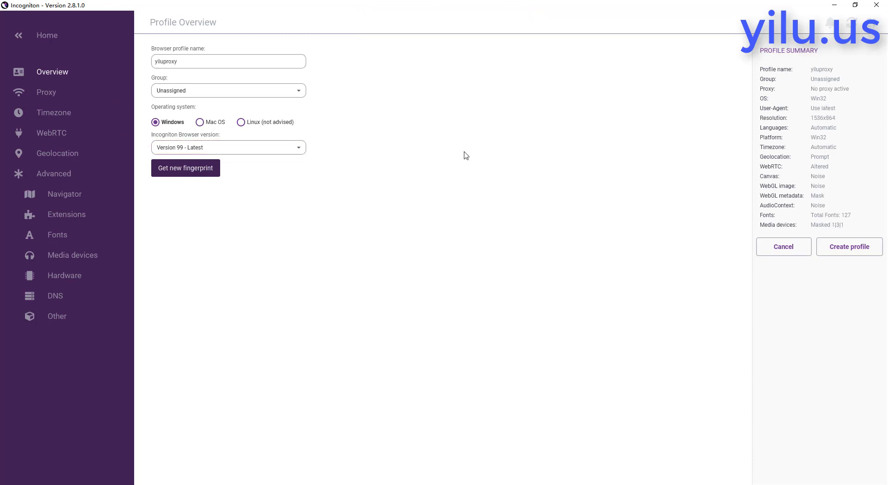
Step: Set the profile's proxy connection type to Socks 5 proxy
{"action": "left_click", "coordinate": [51, 93]}
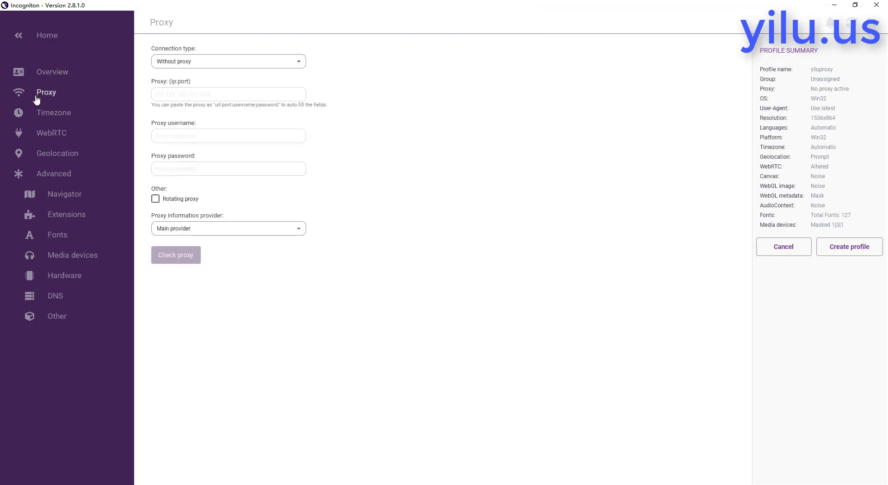
{"action": "left_click", "coordinate": [186, 65]}
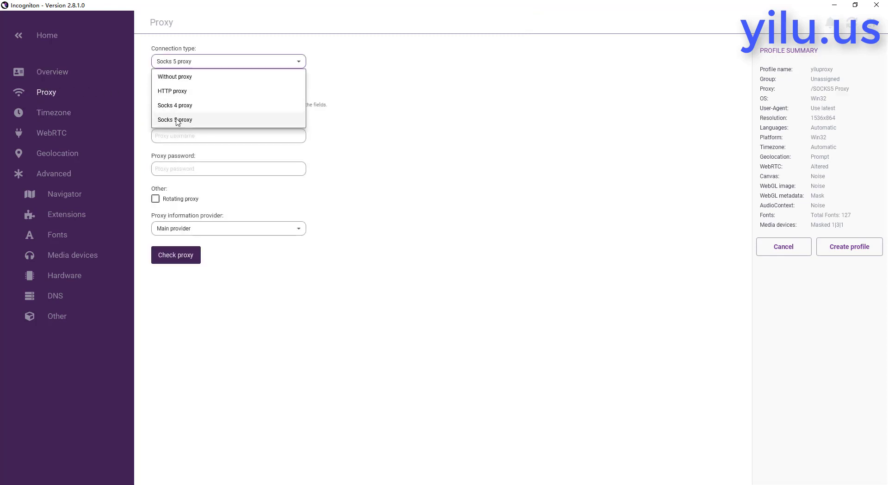
{"action": "left_click", "coordinate": [178, 119]}
{"action": "left_click", "coordinate": [160, 88]}
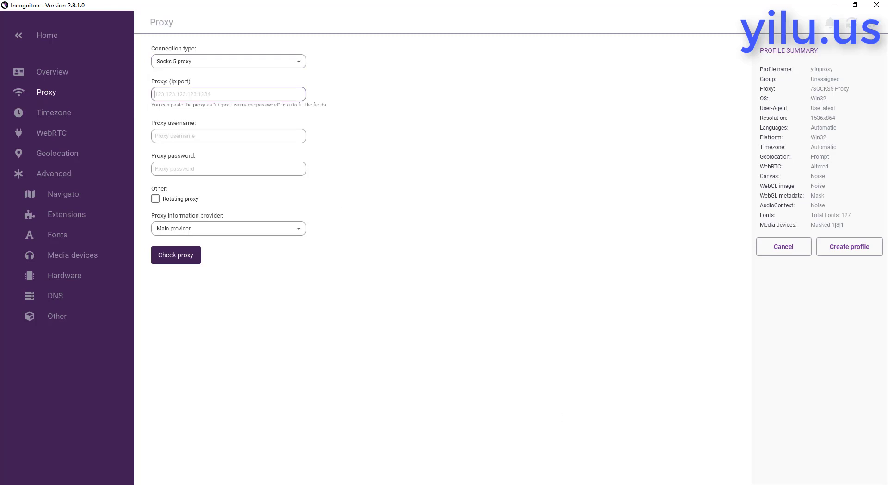
Step: Switch to YiLu Proxy, connect to the dedicated static IP 204.188.193.79, and return to Incogniton
{"action": "key", "text": "alt+Tab"}
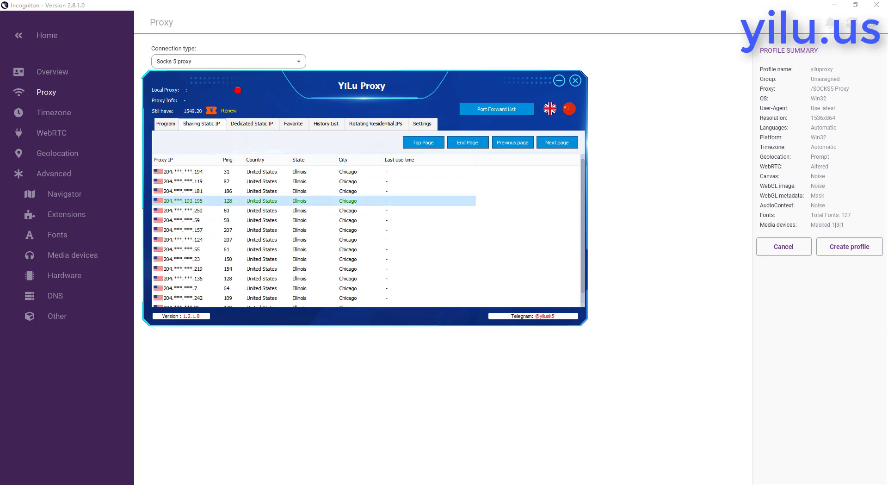
{"action": "left_click", "coordinate": [253, 124]}
{"action": "left_click", "coordinate": [201, 124]}
{"action": "left_click", "coordinate": [252, 124]}
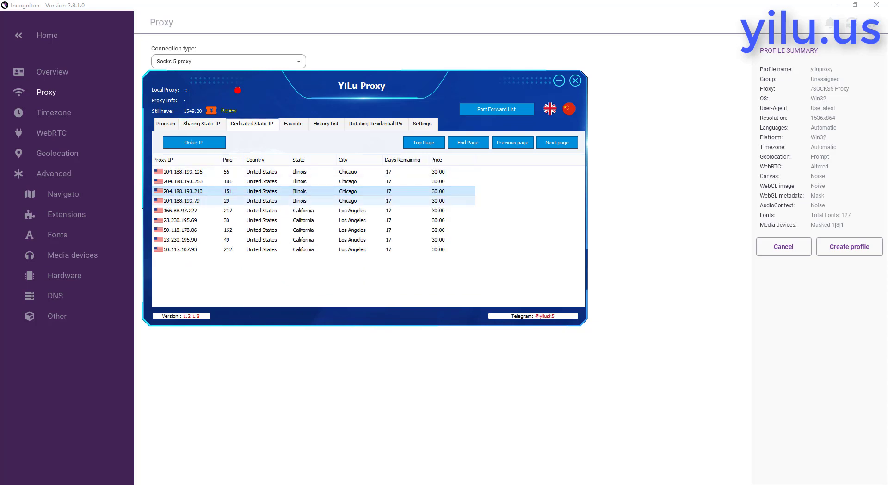
{"action": "double_click", "coordinate": [252, 200]}
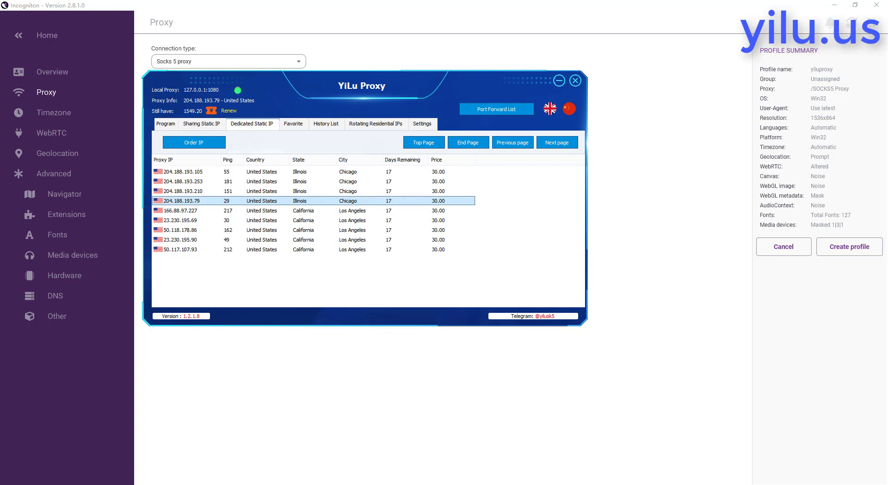
{"action": "left_click", "coordinate": [336, 62]}
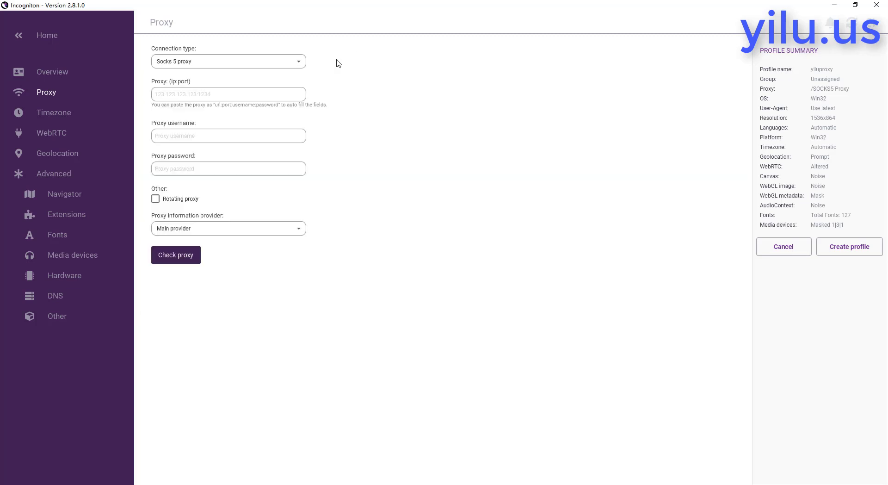
Step: Enter 127.0.0.1:1080 as the profile's proxy address and check the proxy
{"action": "left_click", "coordinate": [224, 93]}
{"action": "type", "text": "12"}
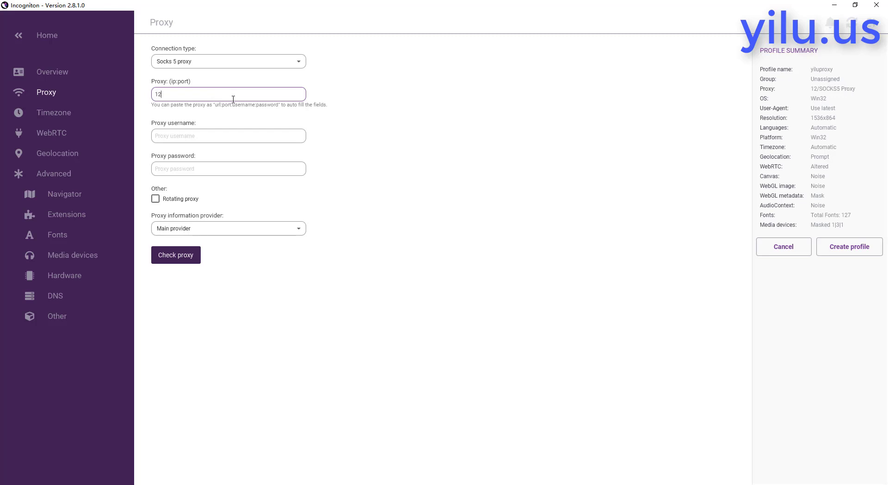
{"action": "type", "text": "7.0.0.1:1080"}
{"action": "left_click", "coordinate": [173, 260]}
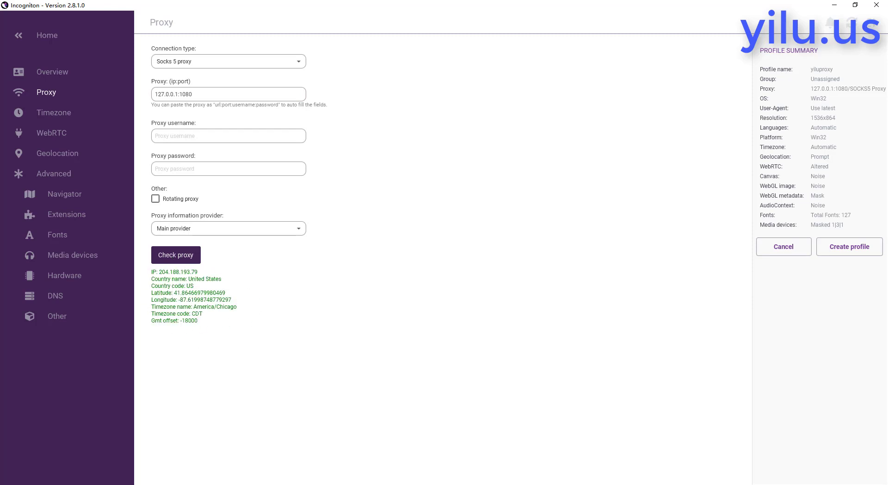
Step: Compare the proxy check result with the connected IP in the YiLu Proxy window, and minimize that window
{"action": "key", "text": "alt+Tab"}
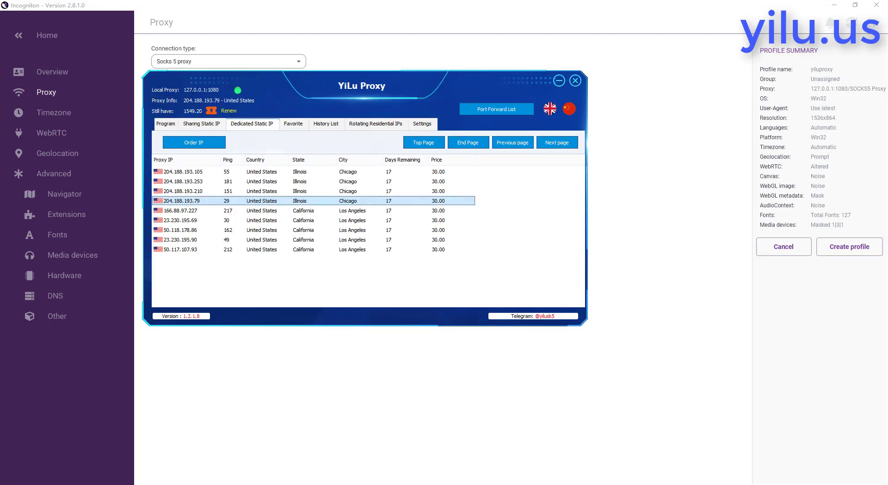
{"action": "left_click_drag", "start_coordinate": [361, 85], "coordinate": [461, 251]}
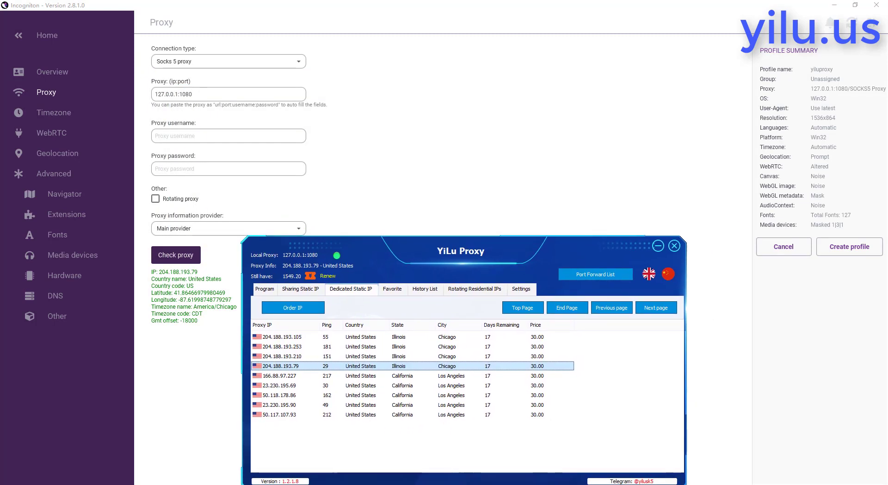
{"action": "left_click_drag", "start_coordinate": [461, 251], "coordinate": [503, 93]}
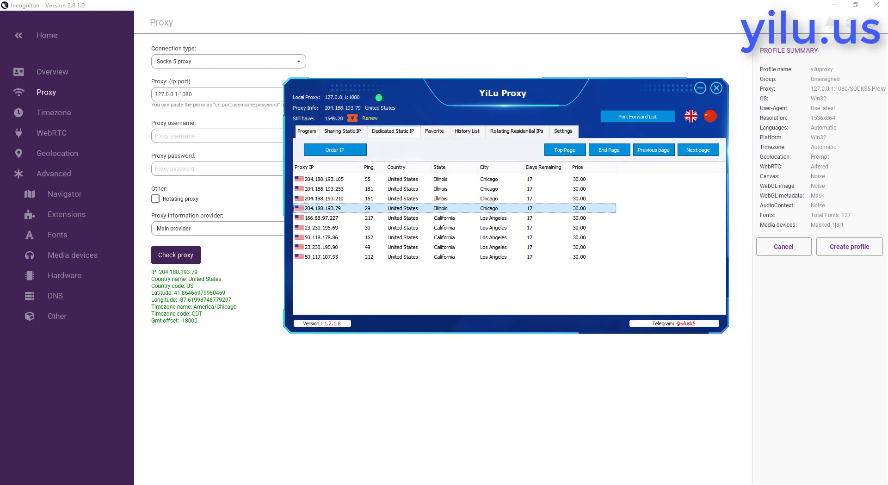
{"action": "left_click", "coordinate": [700, 88]}
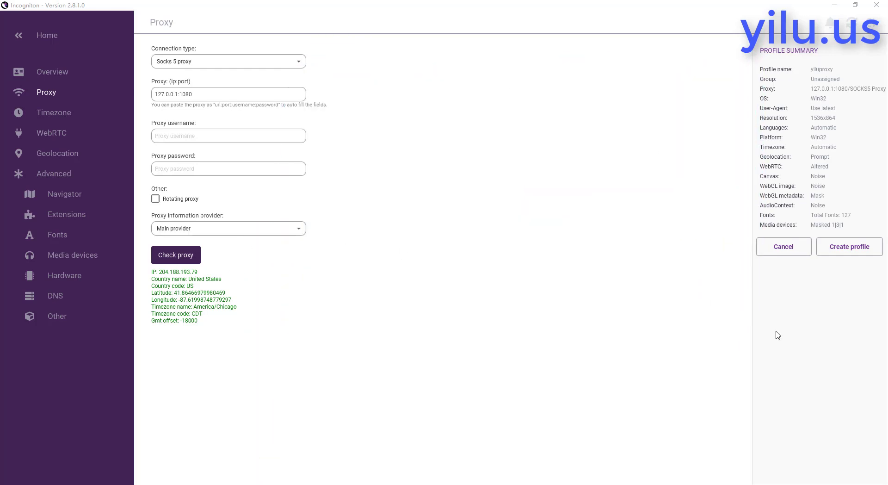
Step: Review the profile's Timezone and WebRTC settings and return to its proxy settings
{"action": "left_click", "coordinate": [56, 113]}
{"action": "left_click", "coordinate": [53, 134]}
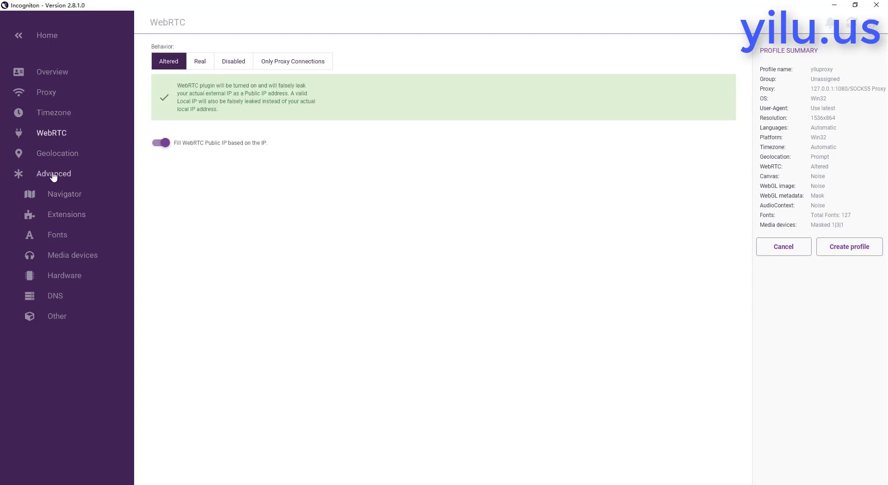
{"action": "left_click", "coordinate": [40, 95]}
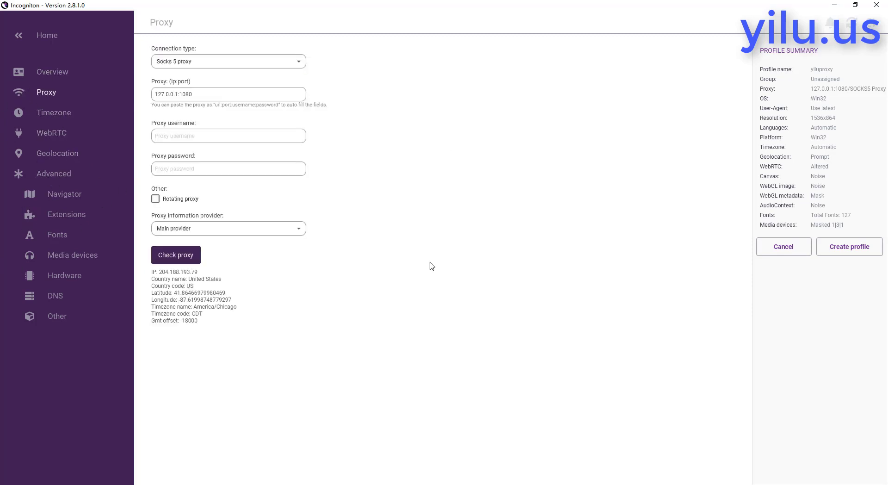
Step: Create the yiluproxy profile and launch its browser in a maximized window
{"action": "left_click", "coordinate": [853, 250]}
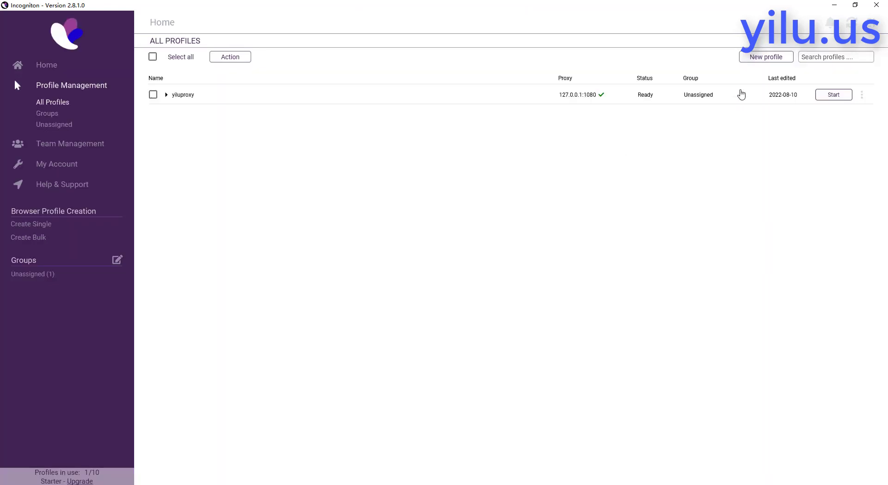
{"action": "left_click", "coordinate": [831, 99]}
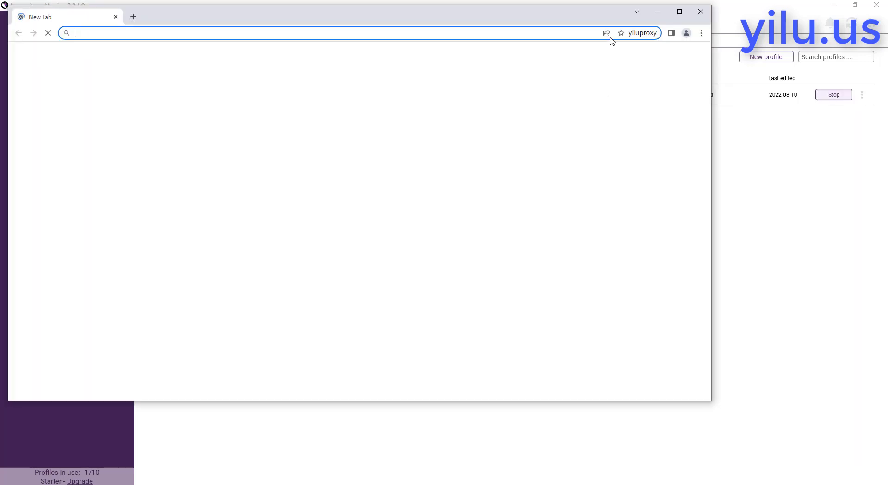
{"action": "left_click", "coordinate": [679, 11]}
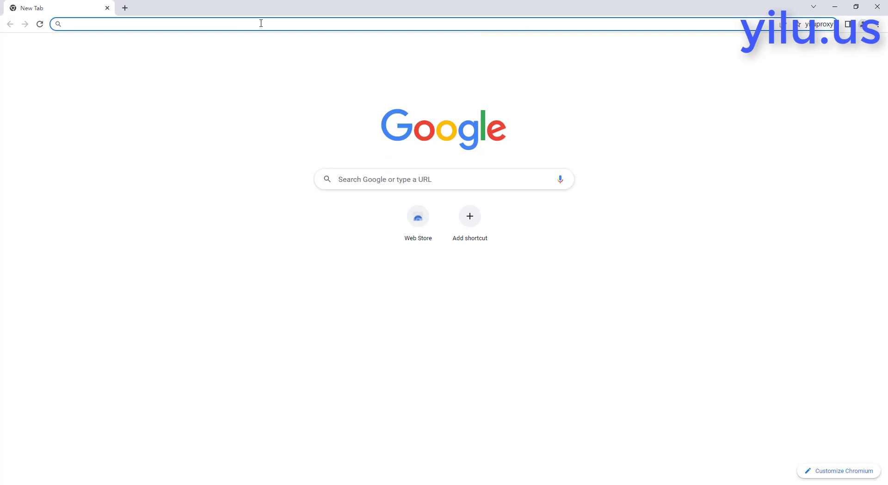
Step: Search Google for yilu proxy in the launched browser
{"action": "type", "text": "yilu pr"}
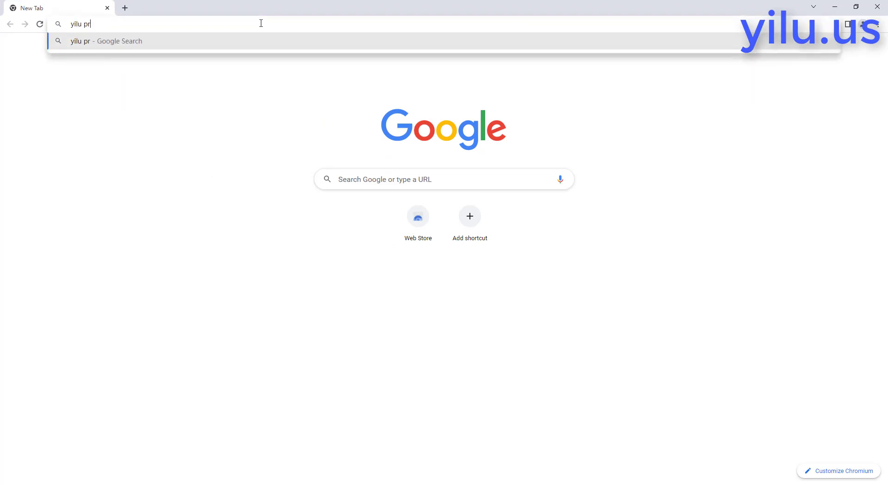
{"action": "type", "text": "oxy"}
{"action": "key", "text": "Return"}
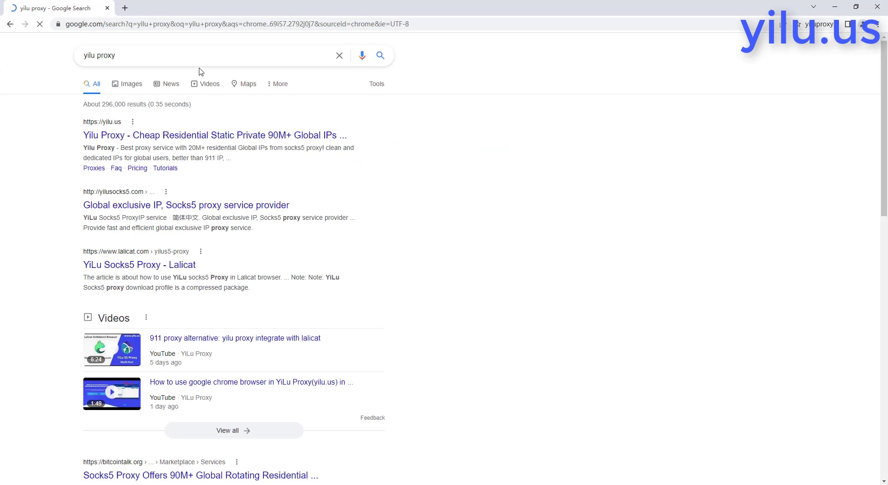
Step: Rerun the yilu proxy search with the copied search term and open the yilu.us result
{"action": "key", "text": "ctrl+a"}
{"action": "key", "text": "ctrl+c"}
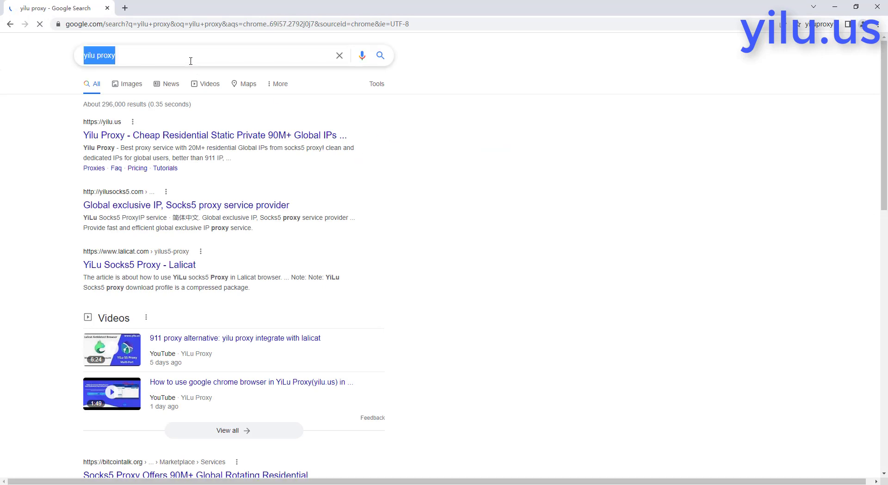
{"action": "left_click", "coordinate": [166, 24]}
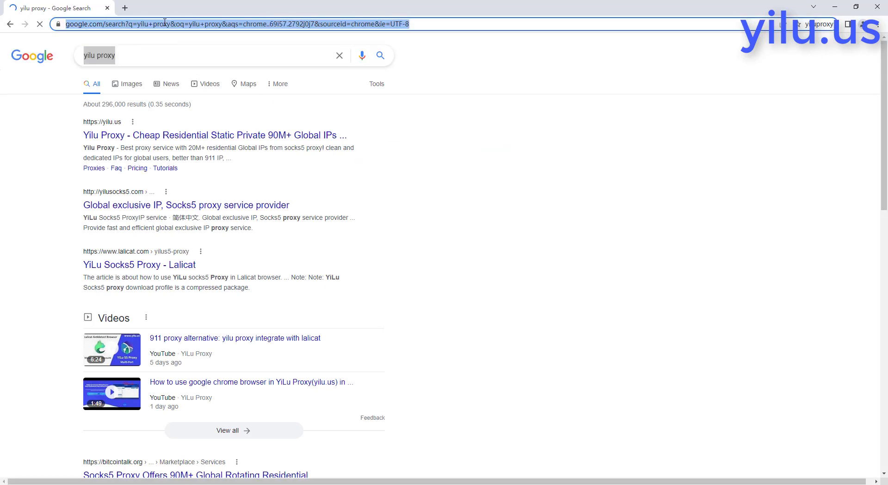
{"action": "key", "text": "ctrl+v"}
{"action": "key", "text": "Return"}
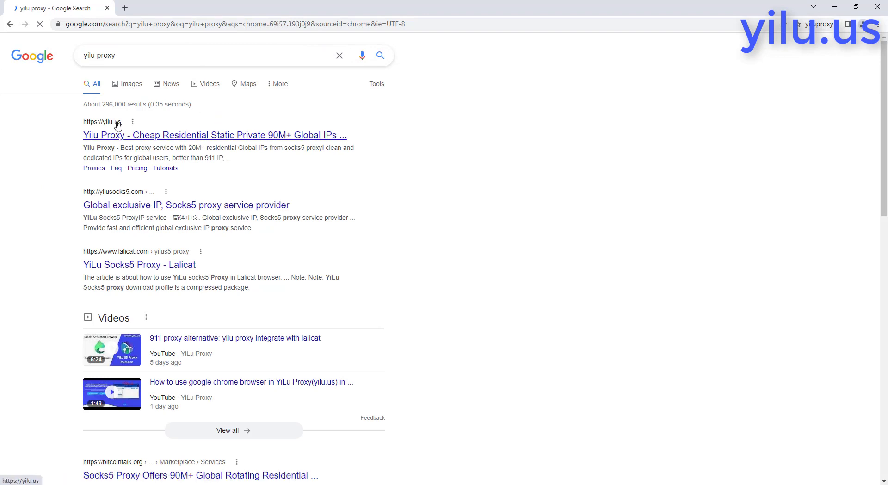
{"action": "left_click", "coordinate": [133, 138]}
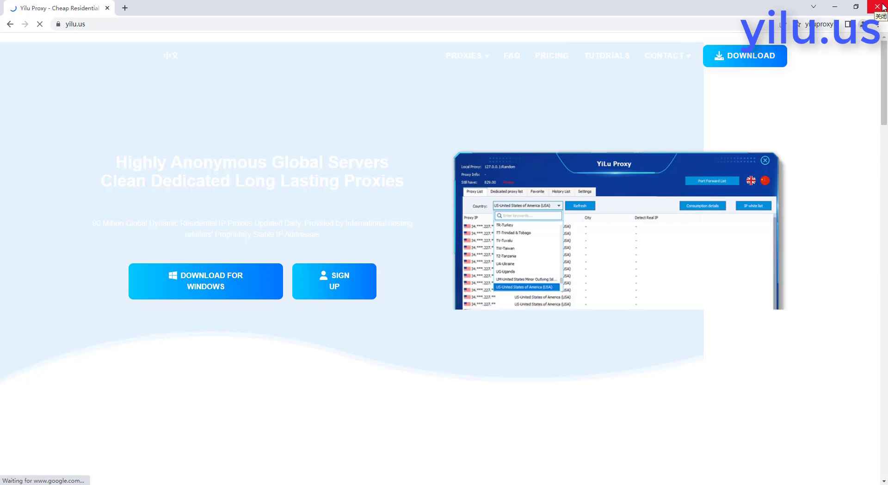
Step: Open browserleaks.com in a new tab and check the connection's details on its IP Address page
{"action": "left_click", "coordinate": [125, 8]}
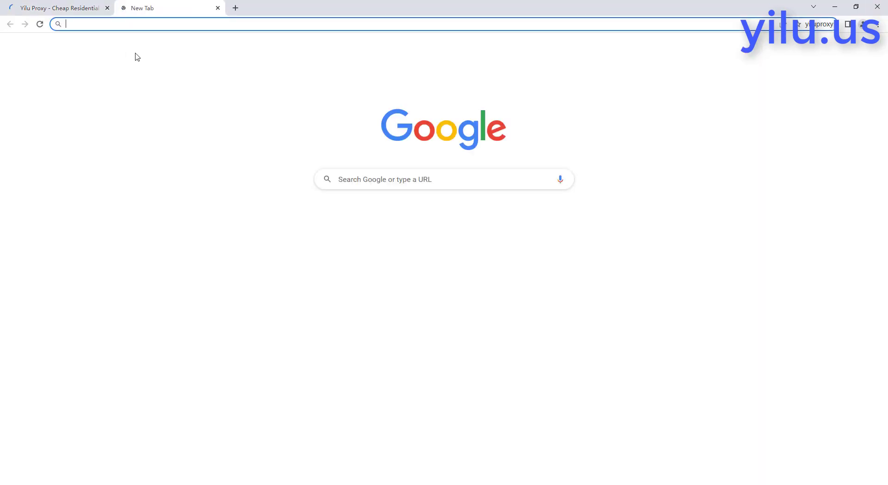
{"action": "left_click", "coordinate": [101, 24]}
{"action": "type", "text": "brow"}
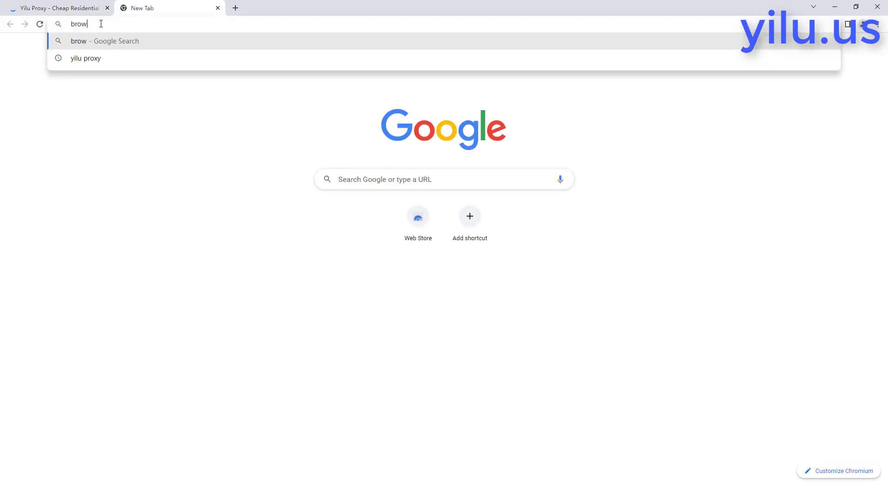
{"action": "type", "text": "serleaks.cion"}
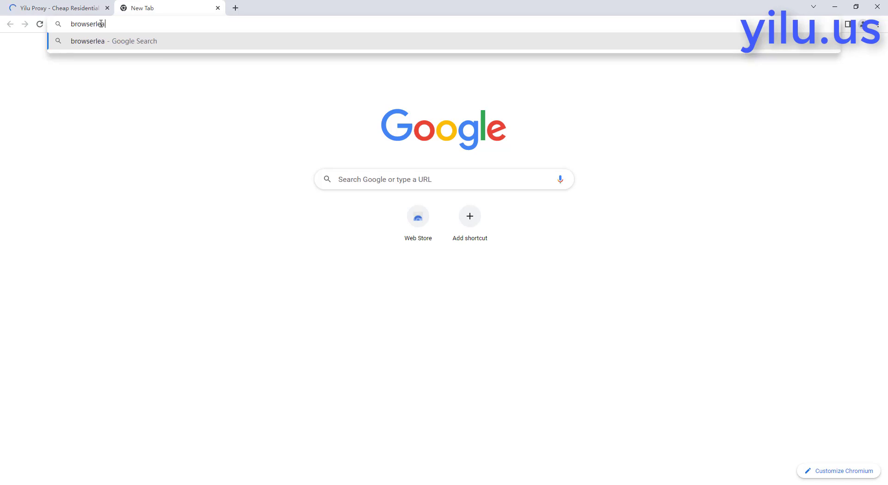
{"action": "key", "text": "BackSpace"}
{"action": "key", "text": "BackSpace"}
{"action": "key", "text": "BackSpace"}
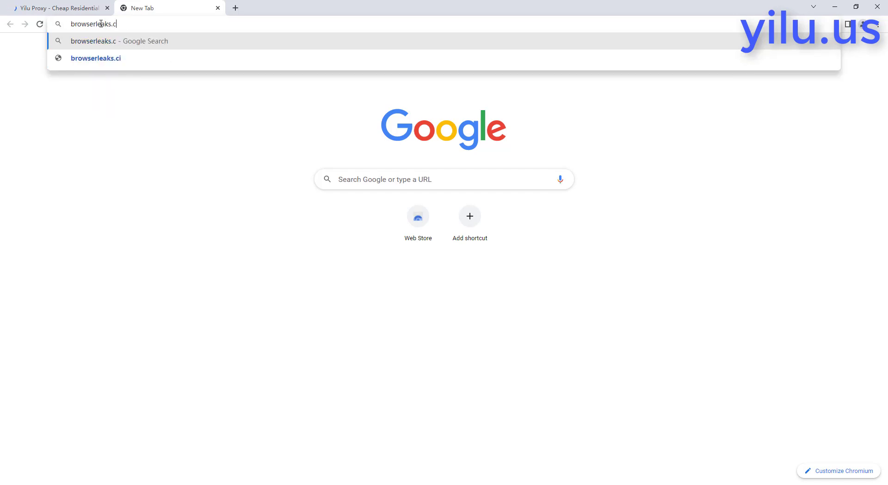
{"action": "type", "text": "om"}
{"action": "key", "text": "Return"}
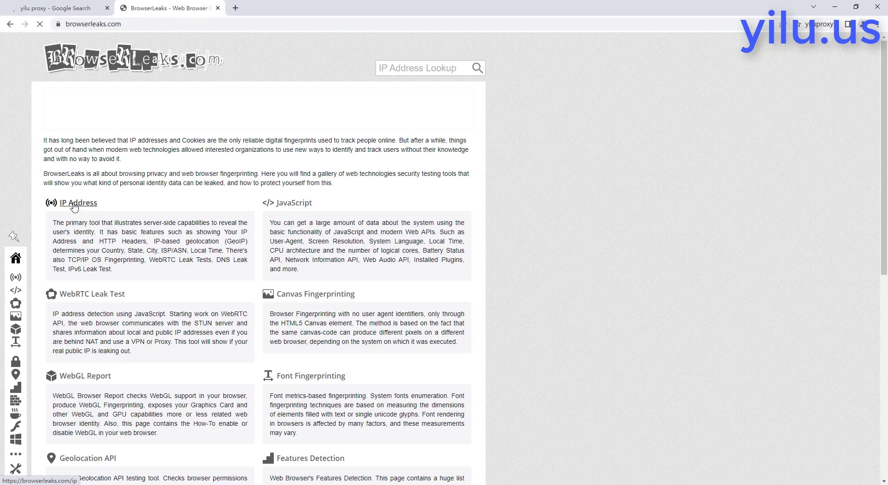
{"action": "left_click", "coordinate": [78, 204]}
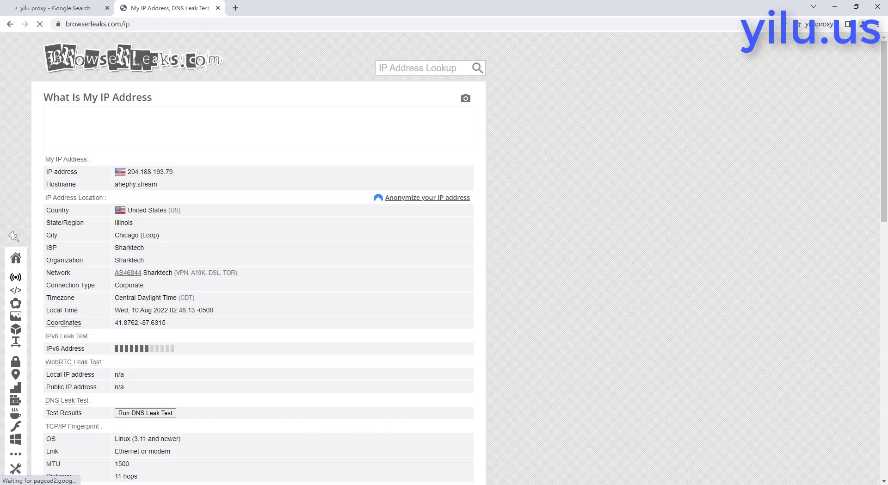
Step: Switch to Incogniton and start a new profile named yiluproxy1 with Mac OS as operating system and a new matching fingerprint
{"action": "right_click", "coordinate": [614, 483]}
{"action": "left_click", "coordinate": [652, 471]}
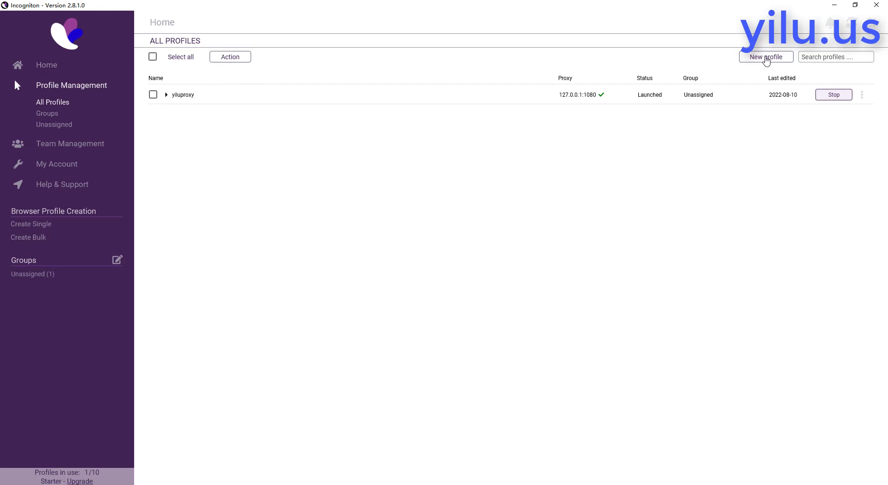
{"action": "left_click", "coordinate": [768, 58]}
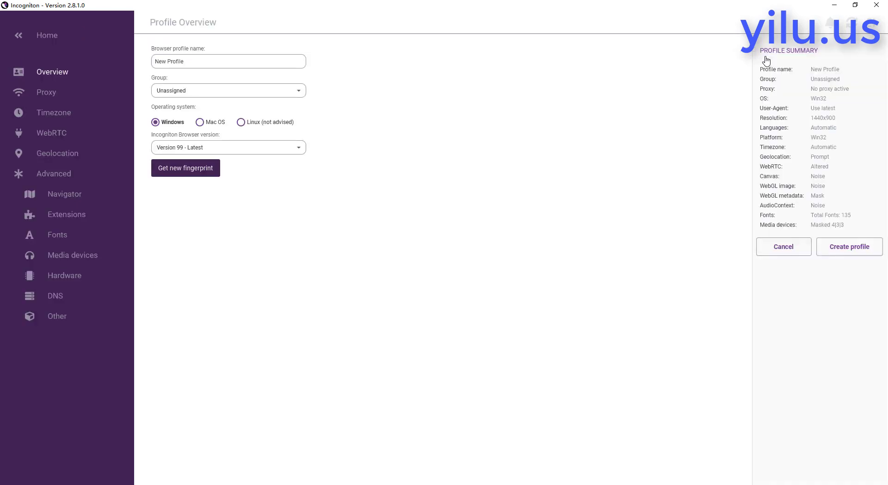
{"action": "left_click", "coordinate": [178, 61]}
{"action": "key", "text": "ctrl+a"}
{"action": "key", "text": "BackSpace"}
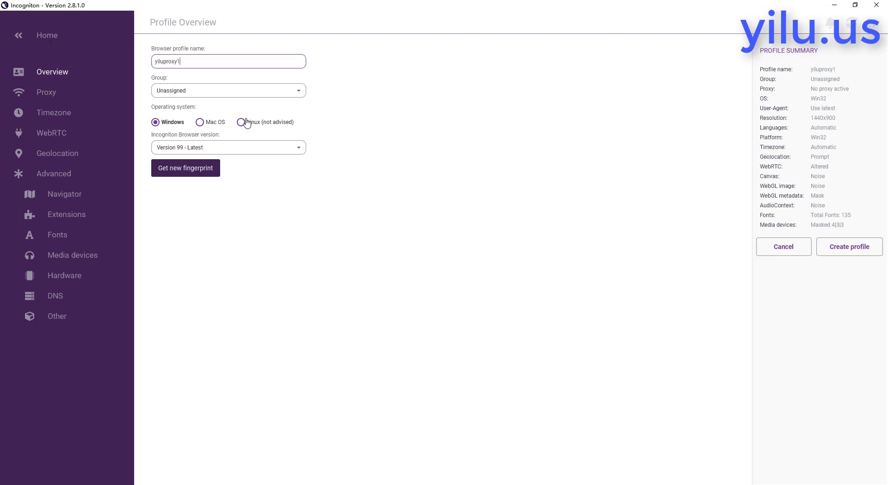
{"action": "left_click", "coordinate": [224, 124]}
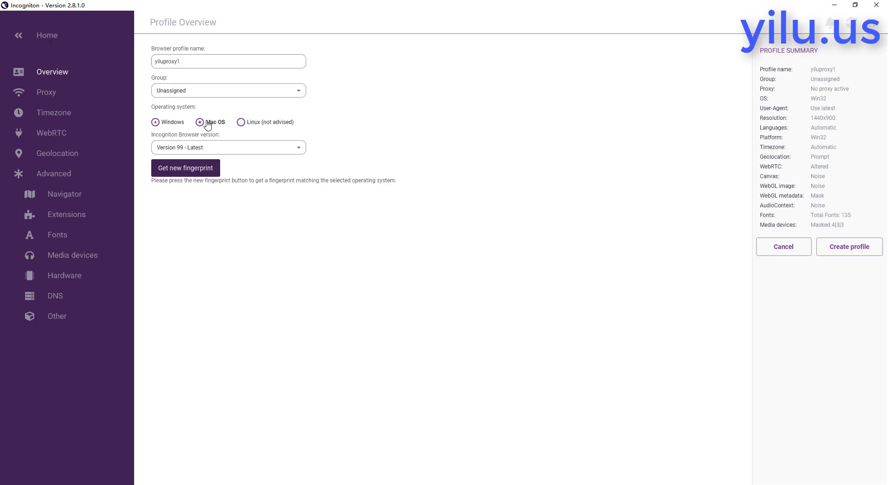
{"action": "left_click", "coordinate": [179, 169]}
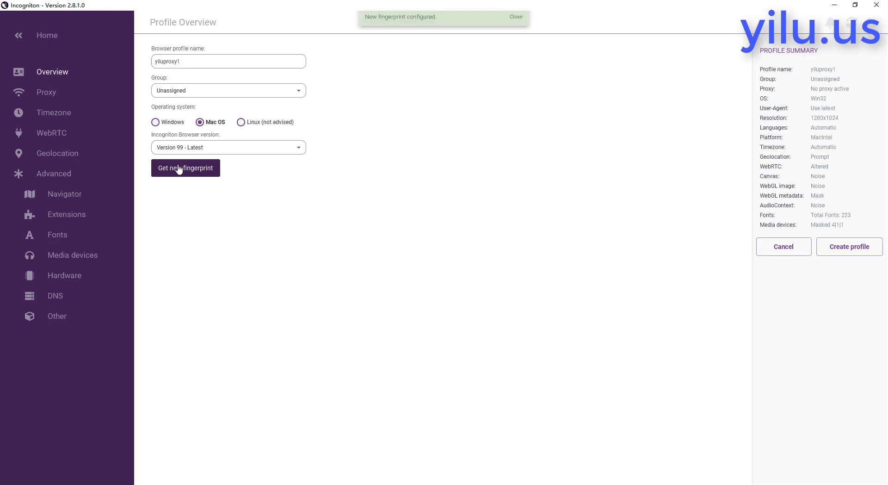
Step: Set the yiluproxy1 profile's connection type to Socks 5 proxy and enter 127.0.0.1: as the start of the proxy address
{"action": "left_click", "coordinate": [48, 95]}
{"action": "left_click", "coordinate": [187, 63]}
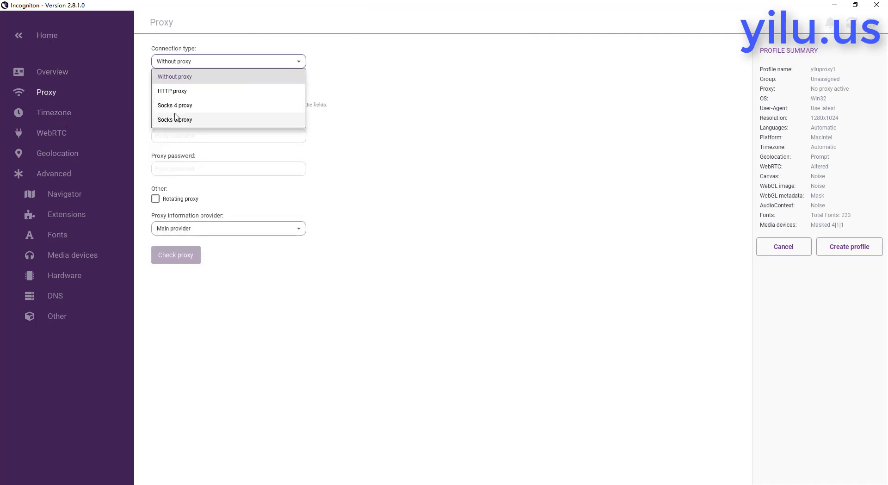
{"action": "left_click", "coordinate": [176, 121]}
{"action": "left_click", "coordinate": [166, 95]}
{"action": "type", "text": "1"}
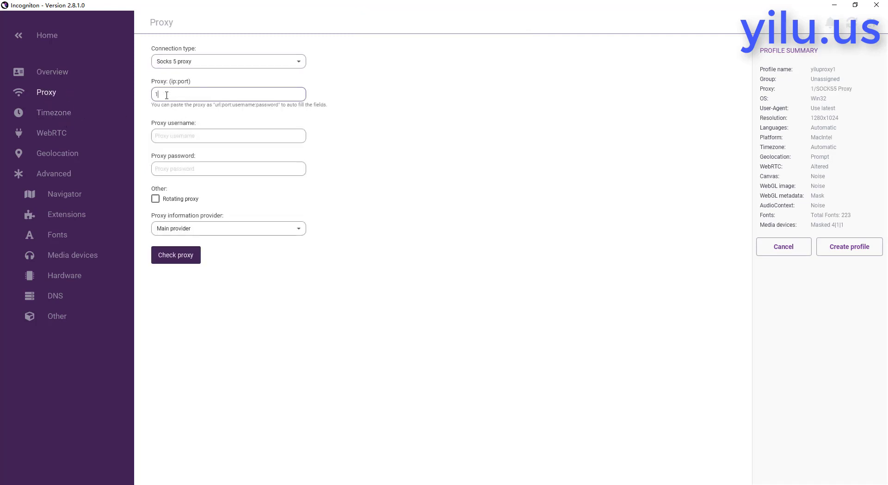
{"action": "type", "text": "27.0.0.1"}
{"action": "type", "text": ":"}
Step: Switch to YiLu Proxy and forward the sharing static IP 204.***.193.195 to port 5500
{"action": "right_click", "coordinate": [611, 484]}
{"action": "left_click", "coordinate": [652, 471]}
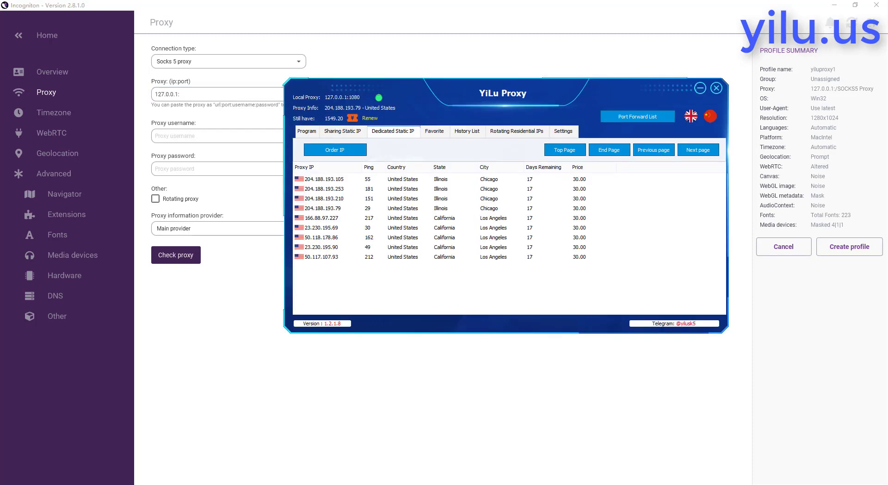
{"action": "left_click", "coordinate": [343, 132]}
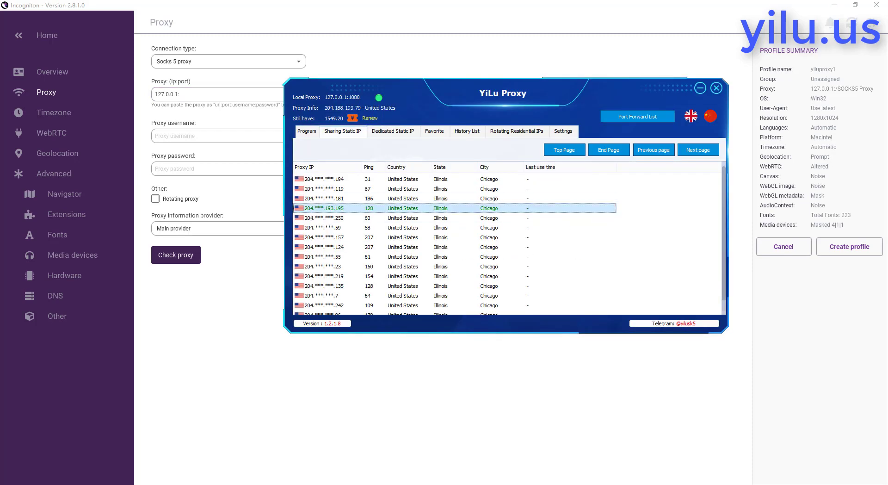
{"action": "right_click", "coordinate": [374, 208]}
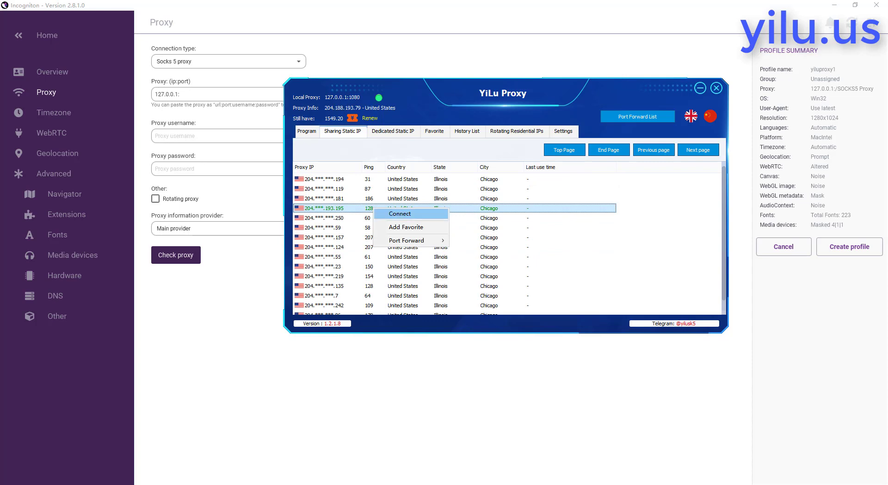
{"action": "mouse_move", "coordinate": [407, 240]}
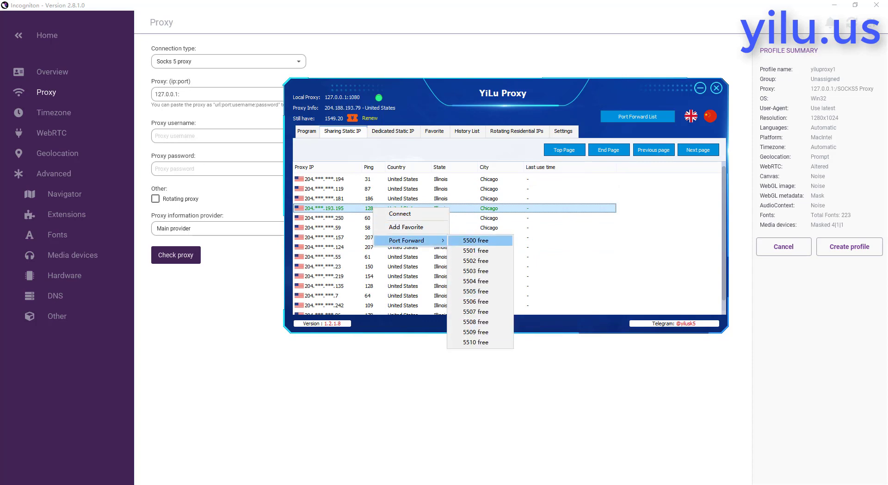
{"action": "left_click", "coordinate": [475, 240]}
Step: Forward the dedicated static IP 204.188.193.210 to port 5501 and open the port forward list
{"action": "left_click", "coordinate": [392, 131]}
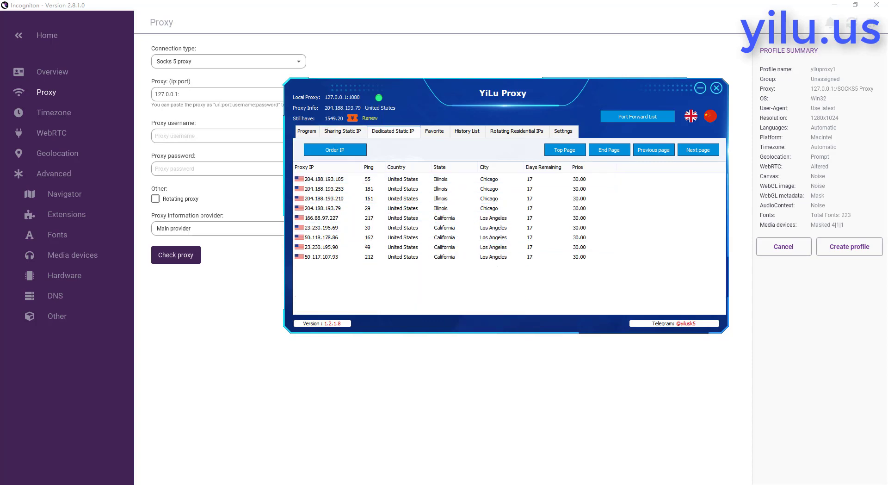
{"action": "right_click", "coordinate": [356, 199]}
{"action": "mouse_move", "coordinate": [398, 228]}
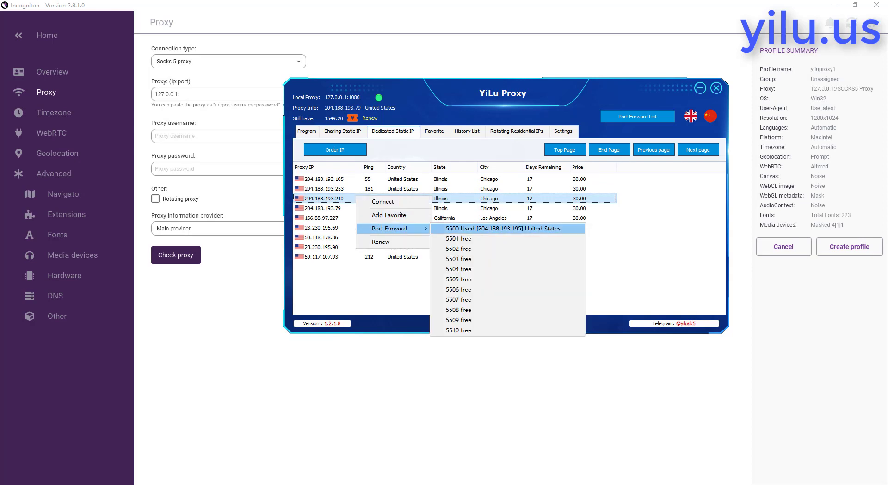
{"action": "left_click", "coordinate": [476, 228]}
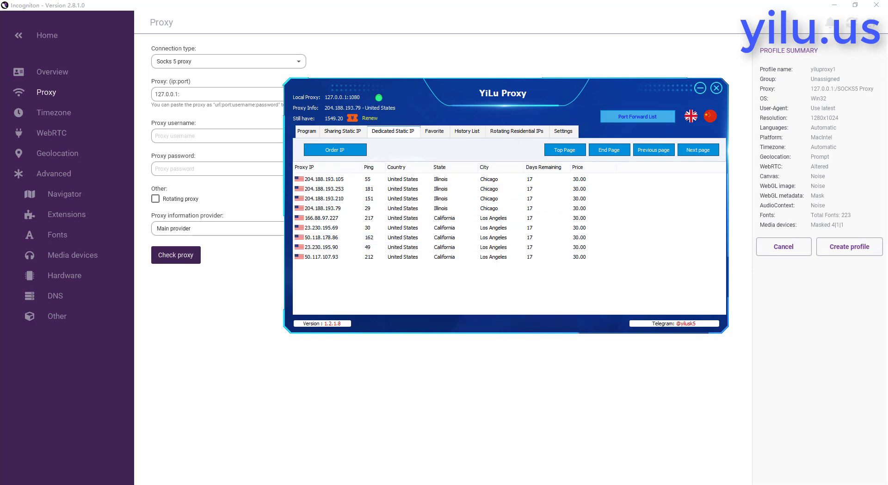
{"action": "left_click", "coordinate": [637, 117]}
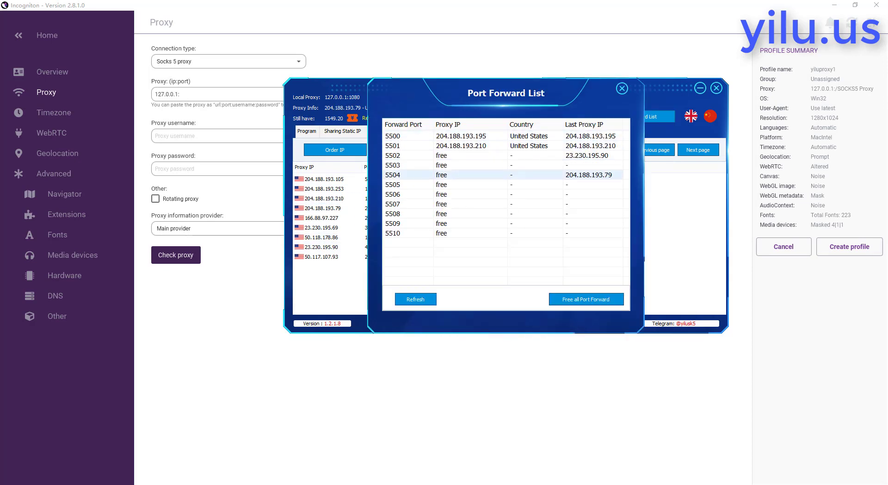
Step: Return to Incogniton, complete the yiluproxy1 proxy address as 127.0.0.1:5500 and check the proxy
{"action": "left_click", "coordinate": [215, 230]}
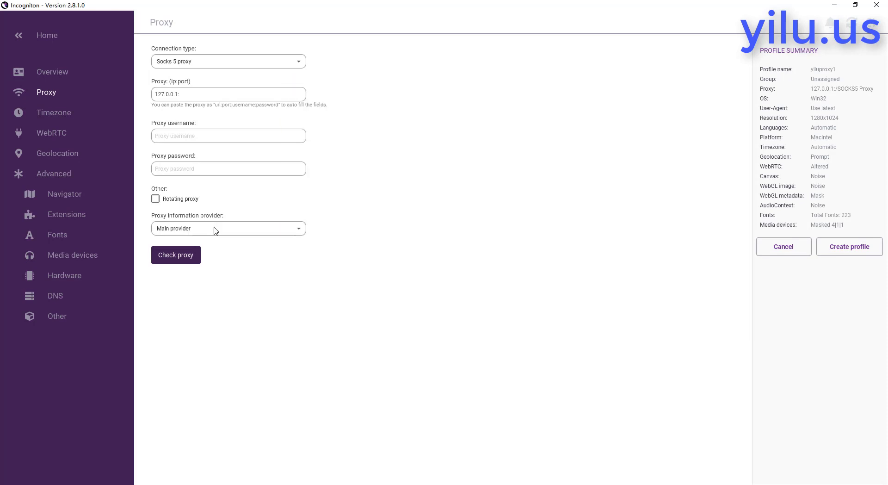
{"action": "left_click", "coordinate": [194, 93]}
{"action": "type", "text": "500"}
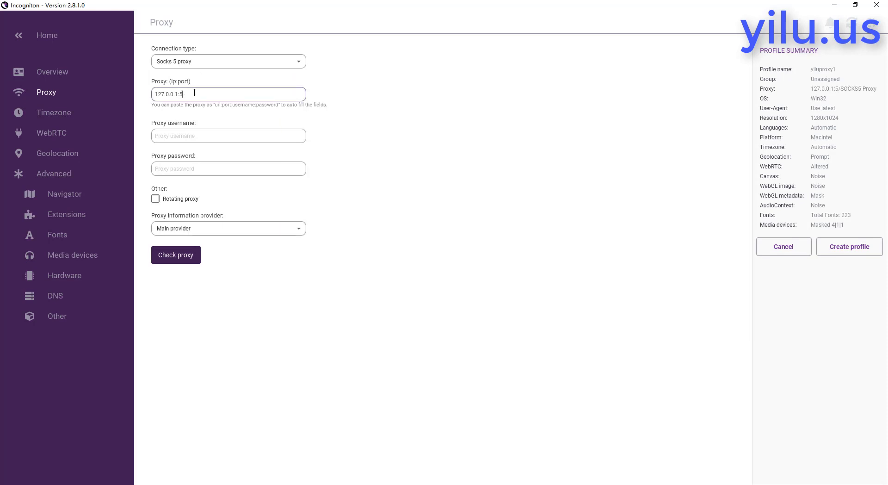
{"action": "key", "text": "BackSpace"}
{"action": "key", "text": "BackSpace"}
{"action": "key", "text": "BackSpace"}
{"action": "type", "text": "5500"}
{"action": "left_click", "coordinate": [184, 257]}
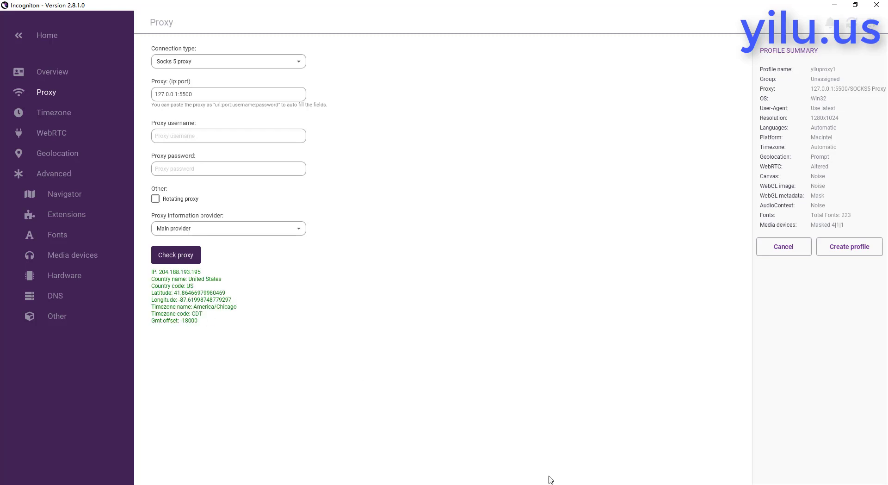
Step: Compare the checked IP with YiLu's port forward list and create the yiluproxy1 profile in Incogniton
{"action": "left_click", "coordinate": [339, 484]}
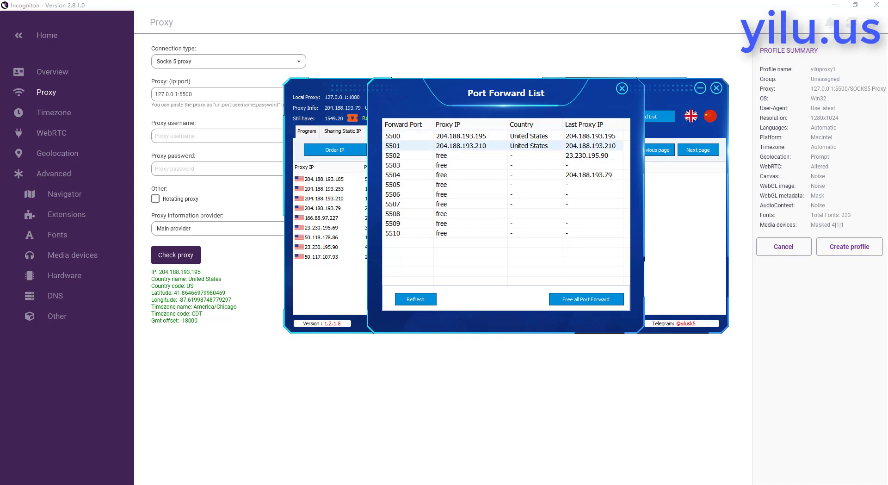
{"action": "left_click", "coordinate": [299, 393]}
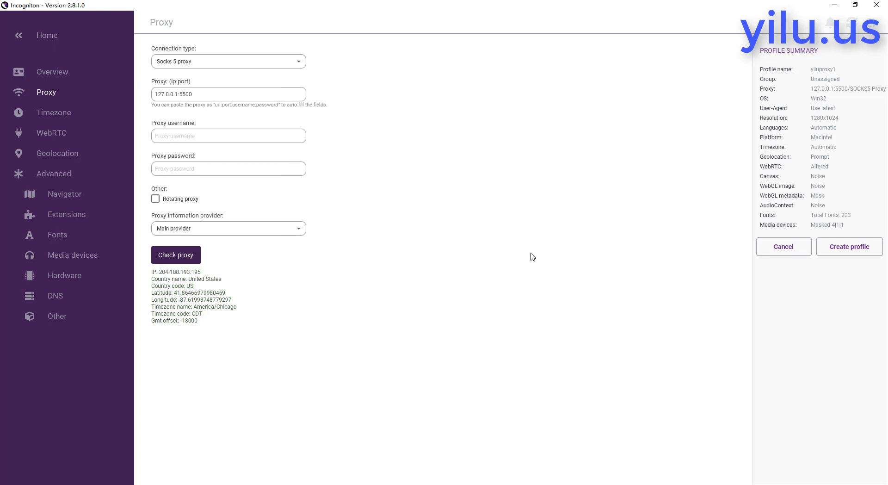
{"action": "left_click", "coordinate": [850, 250]}
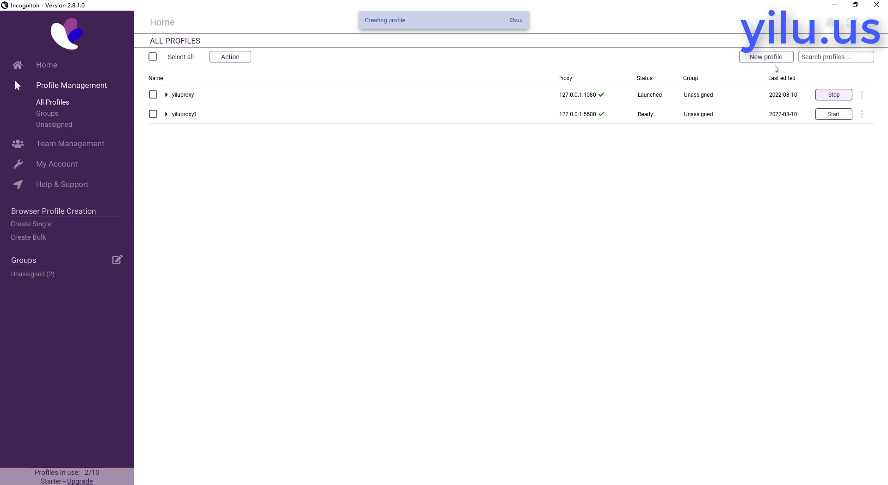
Step: Start another new browser profile and name it yiluproxy2
{"action": "left_click", "coordinate": [764, 59]}
{"action": "left_click", "coordinate": [192, 62]}
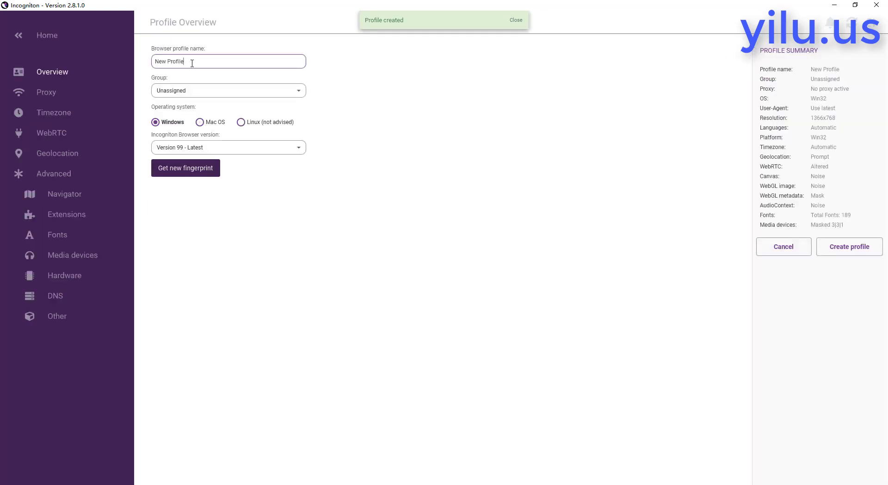
{"action": "key", "text": "ctrl+a"}
{"action": "key", "text": "BackSpace"}
{"action": "type", "text": "yi"}
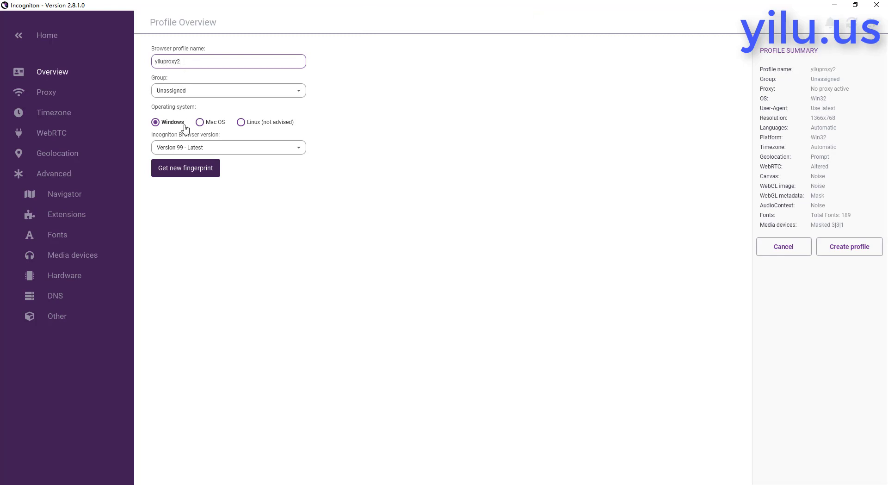
{"action": "type", "text": "luproxy2"}
Step: Set the yiluproxy2 profile's operating system to Linux and get a new fingerprint for it
{"action": "left_click", "coordinate": [199, 122]}
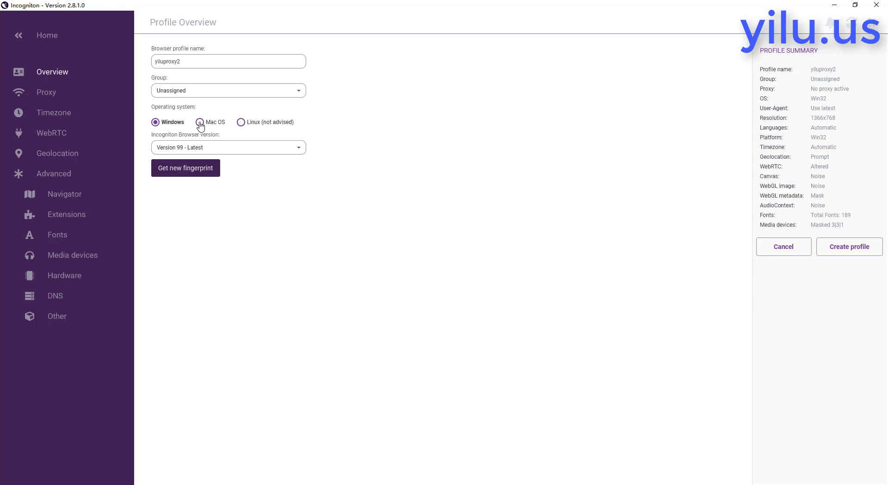
{"action": "left_click", "coordinate": [254, 124]}
{"action": "left_click", "coordinate": [182, 170]}
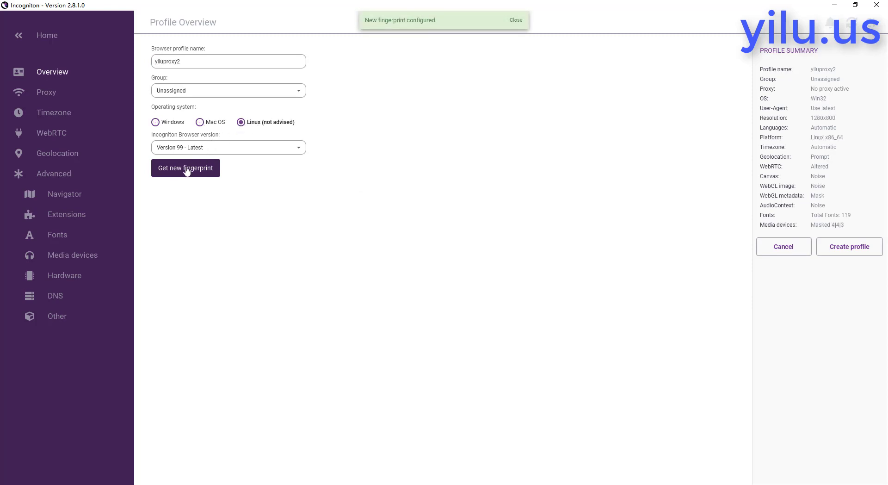
{"action": "left_click", "coordinate": [187, 170]}
Step: Set yiluproxy2 to Socks 5 proxy at 127.0.0.1:5501, check the proxy and compare the result with YiLu's port forward list
{"action": "left_click", "coordinate": [44, 94]}
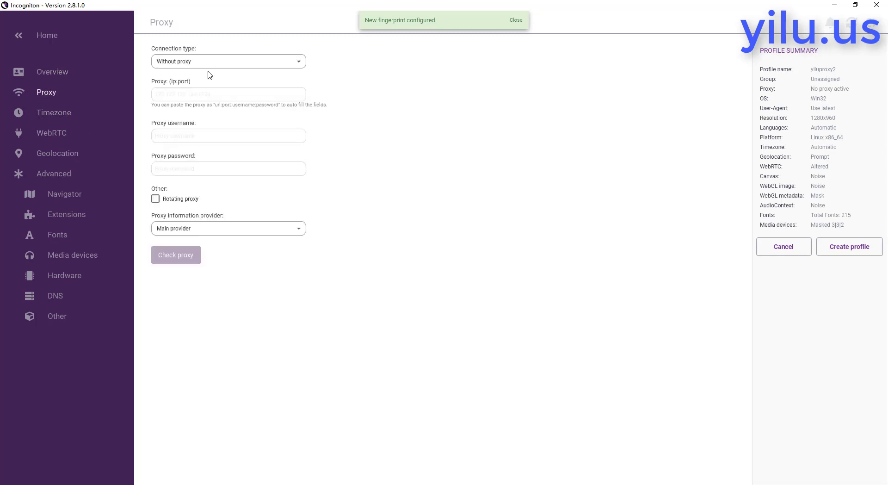
{"action": "left_click", "coordinate": [187, 61]}
{"action": "left_click", "coordinate": [176, 120]}
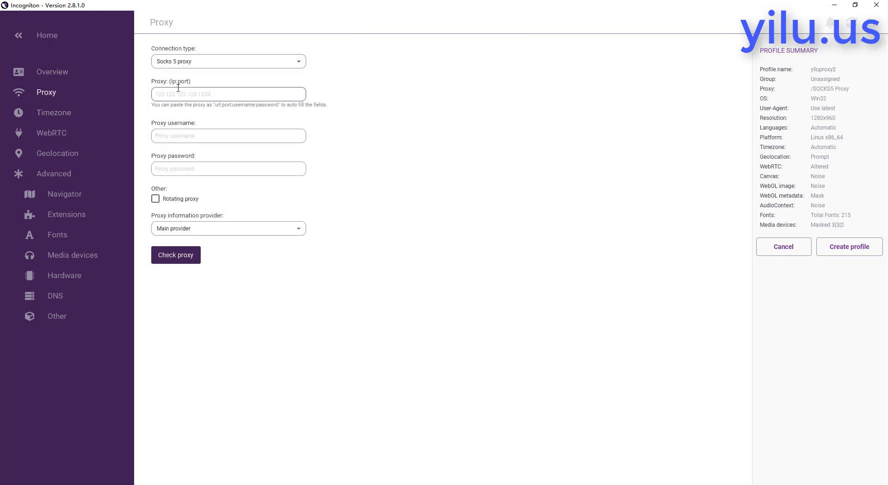
{"action": "type", "text": "127.0.0.1:5501"}
{"action": "left_click", "coordinate": [176, 257]}
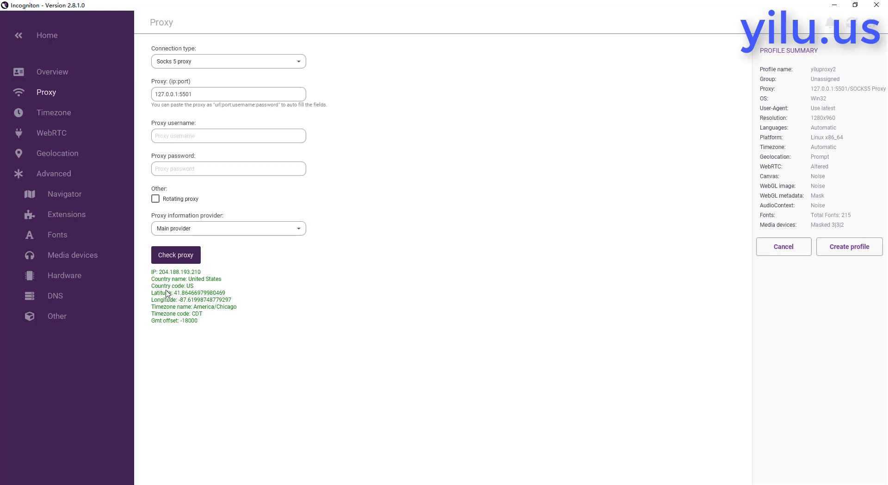
{"action": "key", "text": "alt+Tab"}
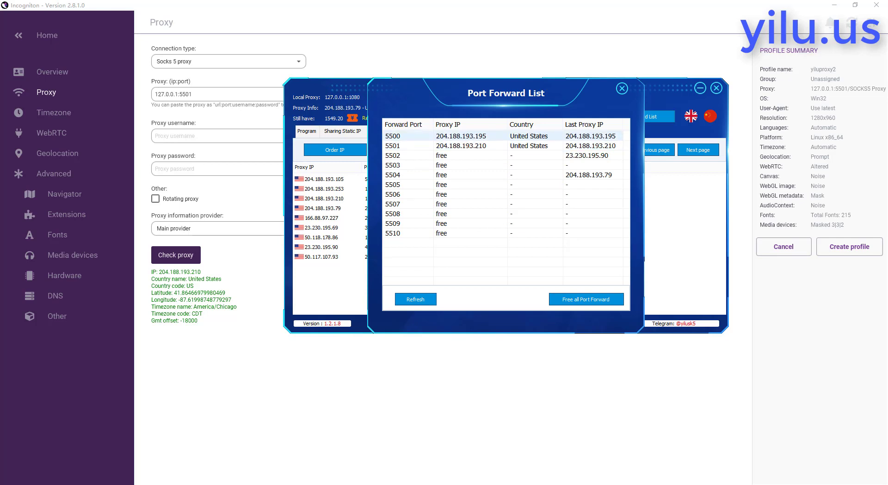
Step: Create the yiluproxy2 profile in Incogniton and launch both the yiluproxy1 and yiluproxy2 profiles
{"action": "key", "text": "alt+Tab"}
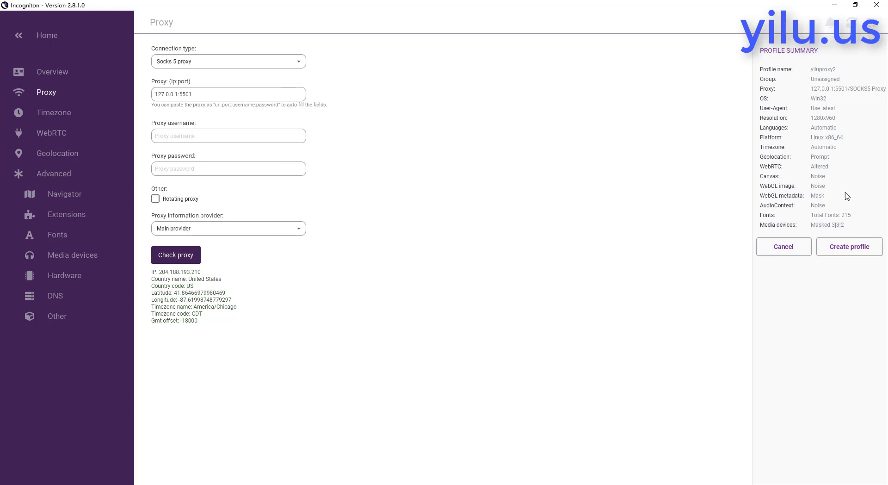
{"action": "left_click", "coordinate": [835, 244]}
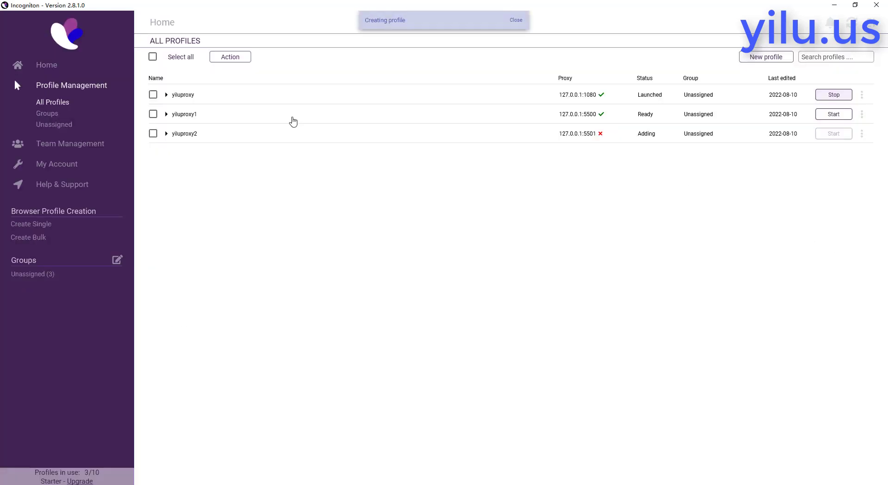
{"action": "left_click", "coordinate": [152, 114]}
{"action": "left_click", "coordinate": [152, 133]}
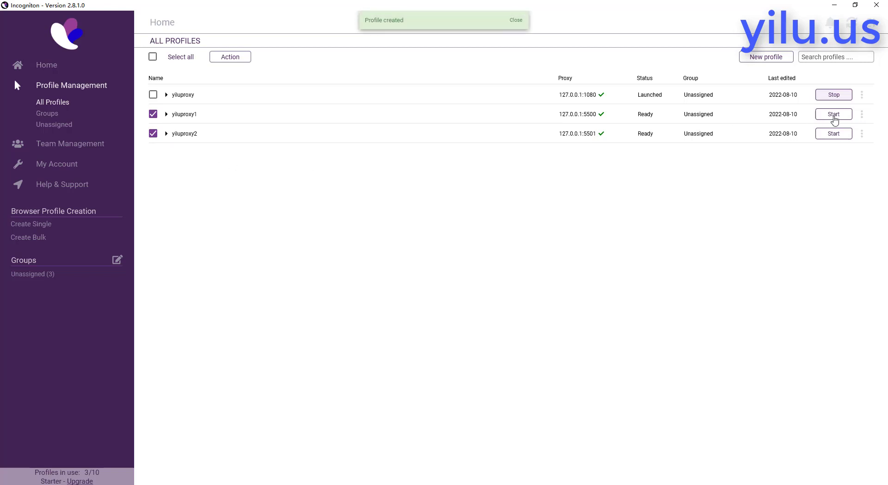
{"action": "left_click", "coordinate": [835, 114]}
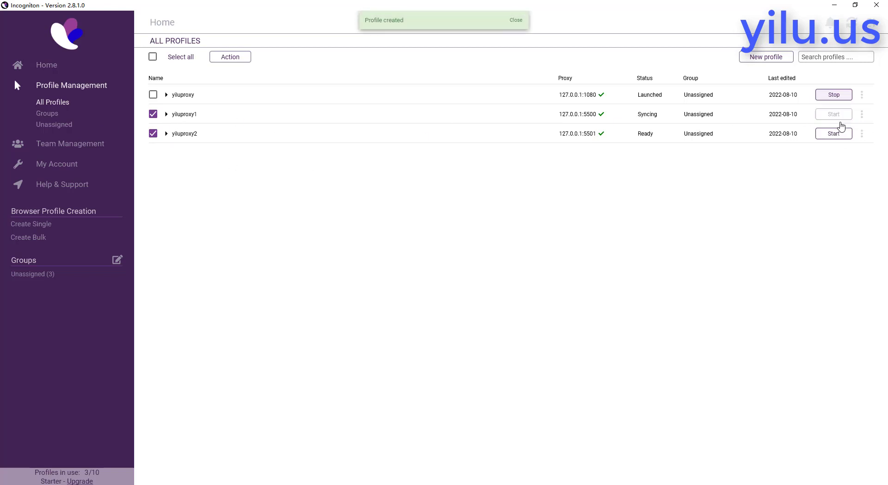
{"action": "left_click", "coordinate": [835, 134]}
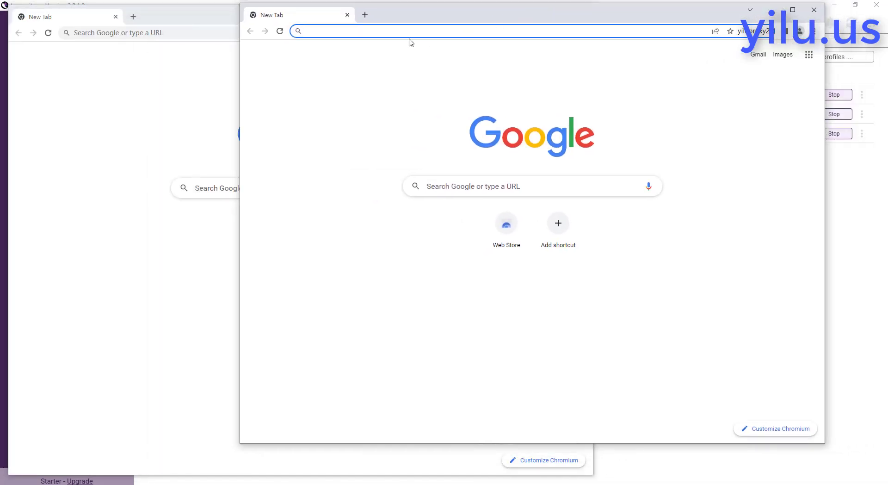
Step: Open browserleaks.com/ip in the yiluproxy2 browser and the same address in the yiluproxy1 browser
{"action": "type", "text": "br"}
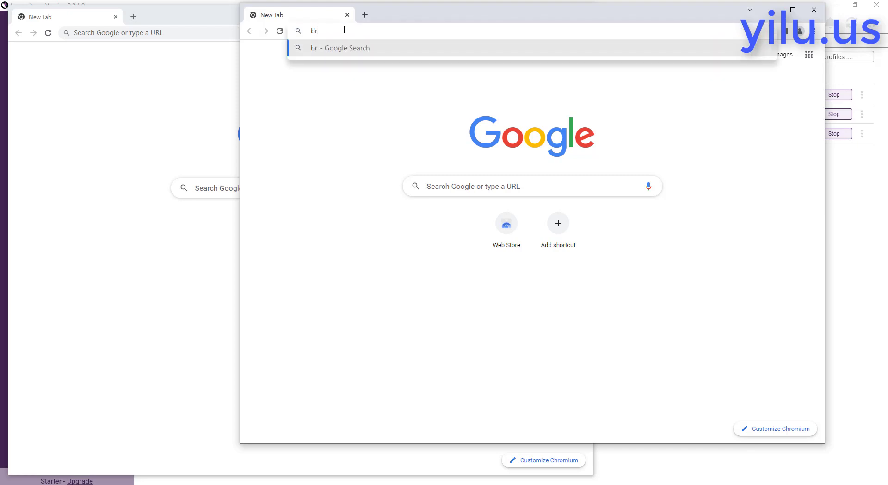
{"action": "type", "text": "owserleaks.com/ip"}
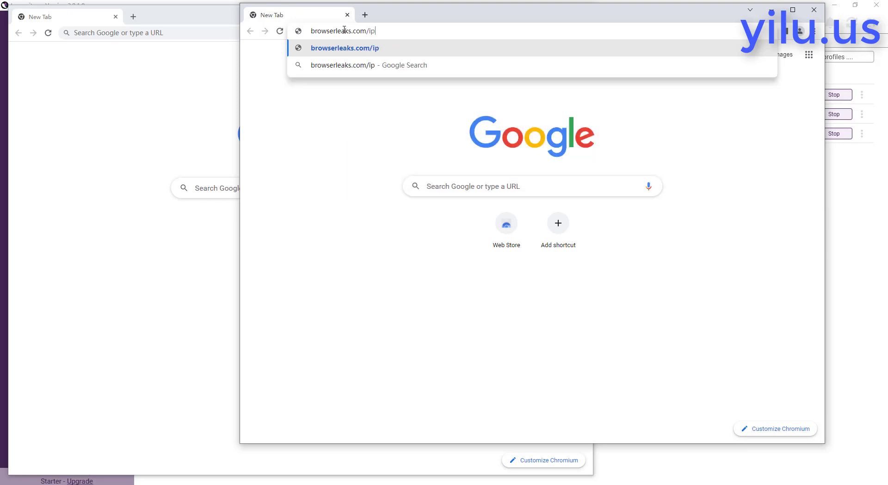
{"action": "key", "text": "ctrl+a"}
{"action": "key", "text": "ctrl+c"}
{"action": "key", "text": "Return"}
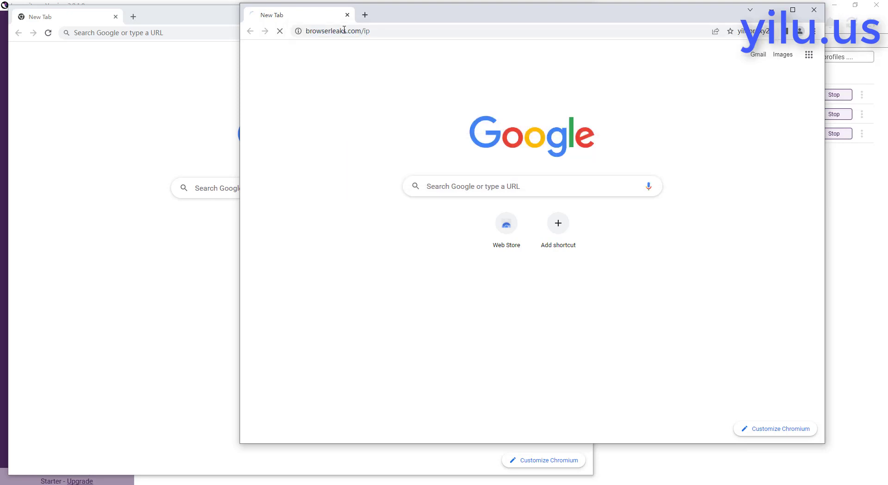
{"action": "left_click", "coordinate": [145, 19]}
{"action": "key", "text": "ctrl+v"}
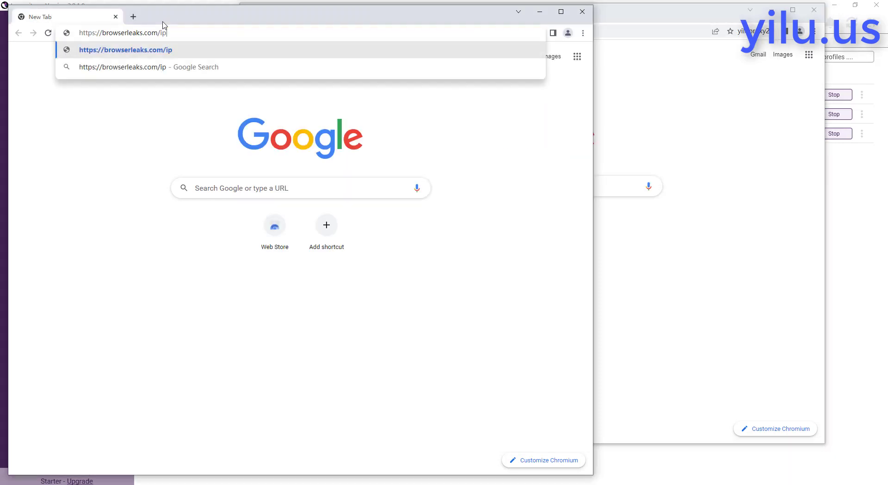
{"action": "key", "text": "Return"}
Step: Compare the IP addresses shown in the yiluproxy1 and yiluproxy2 browsers with YiLu's port forward list
{"action": "left_click", "coordinate": [624, 22]}
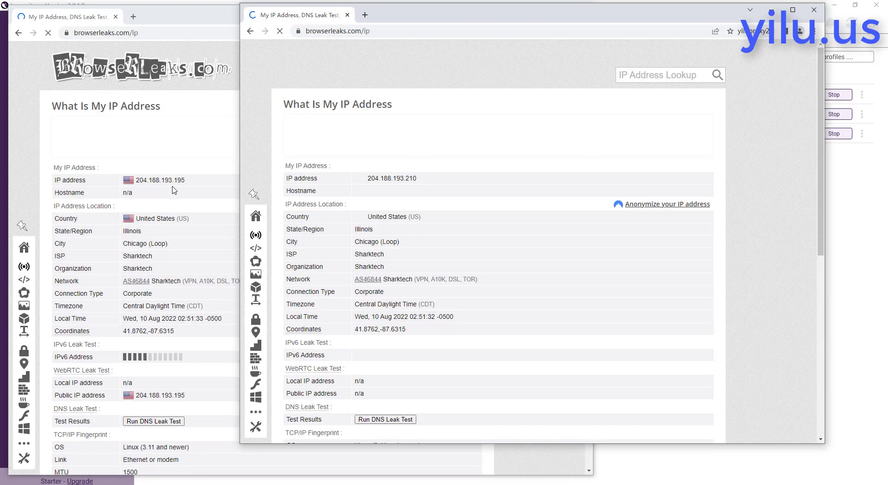
{"action": "left_click_drag", "start_coordinate": [427, 17], "coordinate": [456, 66]}
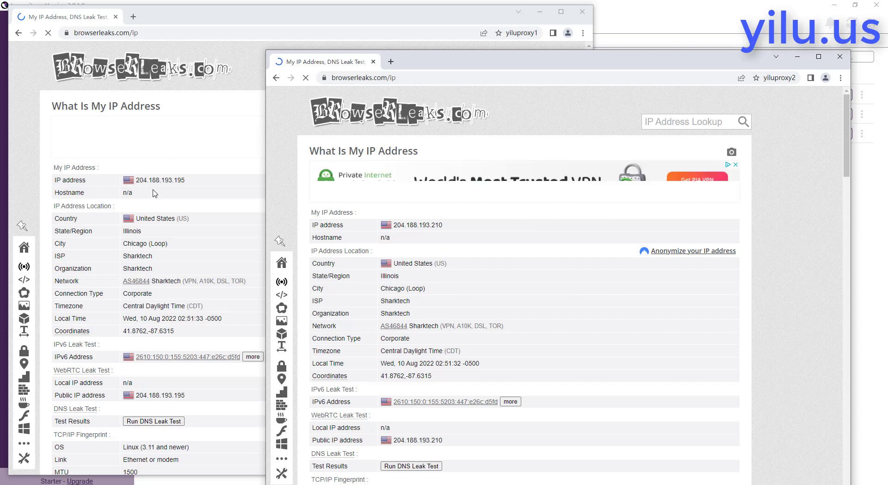
{"action": "left_click", "coordinate": [439, 24]}
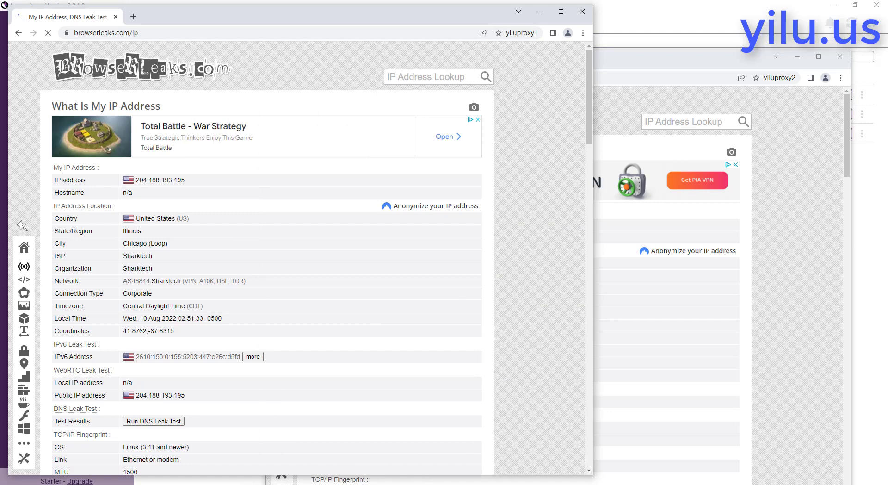
{"action": "key", "text": "alt+Tab"}
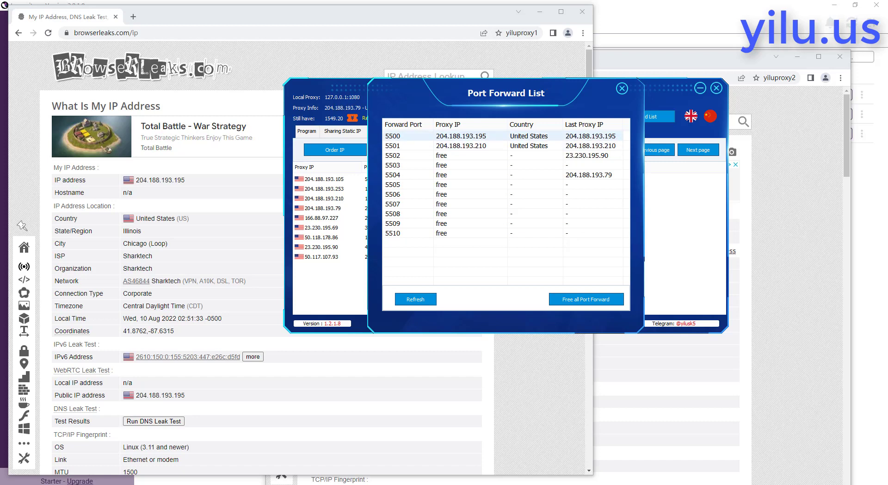
{"action": "left_click", "coordinate": [759, 262]}
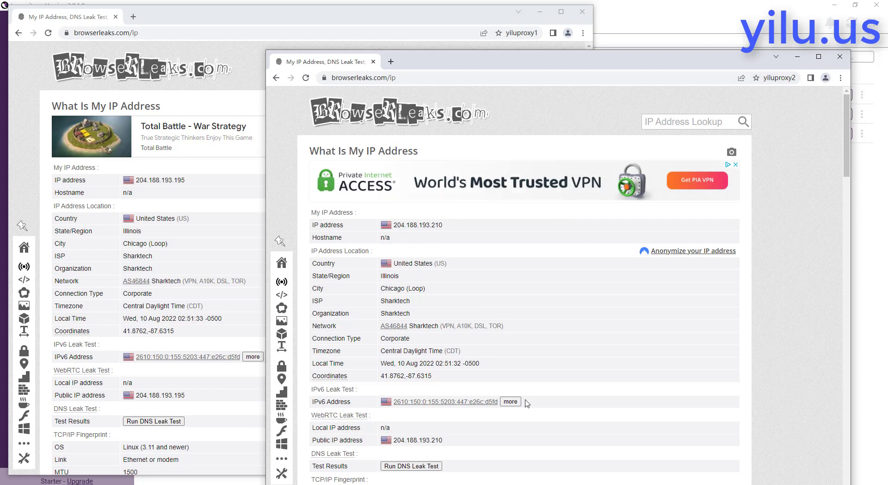
Step: Return to Incogniton, start a new browser profile named yiluproxy3 and get a new fingerprint for it
{"action": "left_click", "coordinate": [359, 484]}
{"action": "left_click", "coordinate": [359, 484]}
{"action": "left_click", "coordinate": [343, 484]}
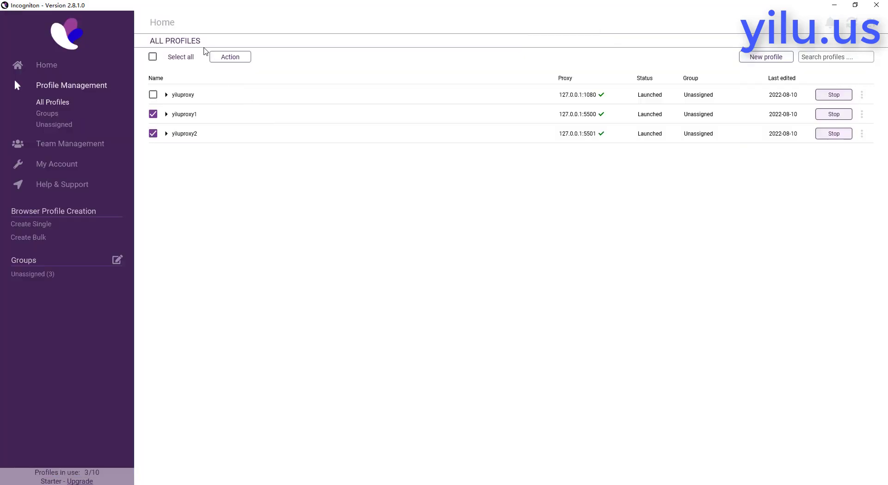
{"action": "left_click", "coordinate": [773, 58]}
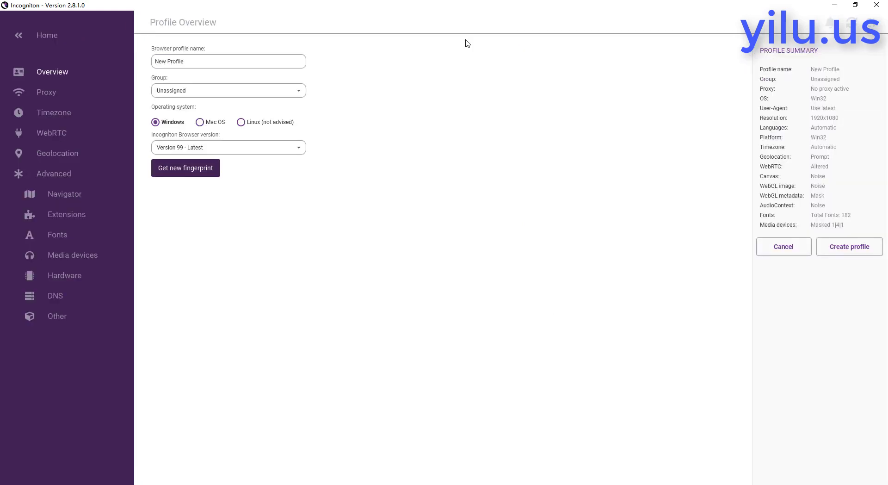
{"action": "left_click", "coordinate": [244, 61]}
{"action": "key", "text": "ctrl+a"}
{"action": "key", "text": "BackSpace"}
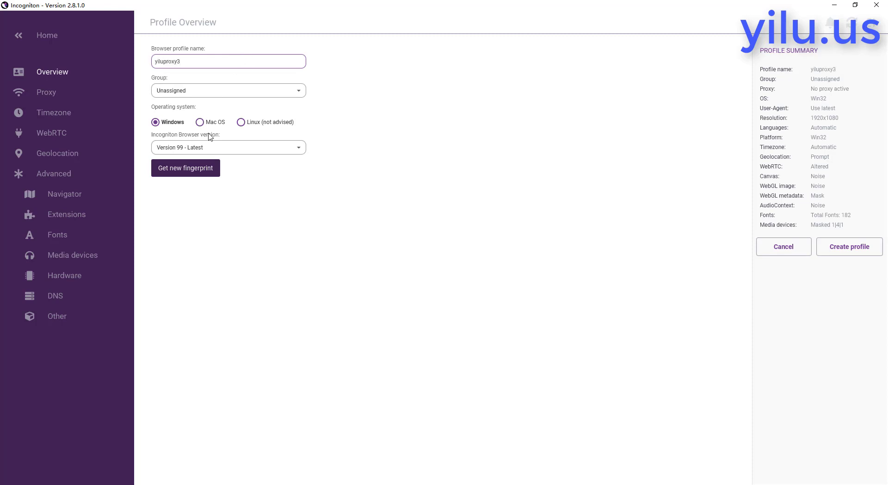
{"action": "left_click", "coordinate": [179, 168]}
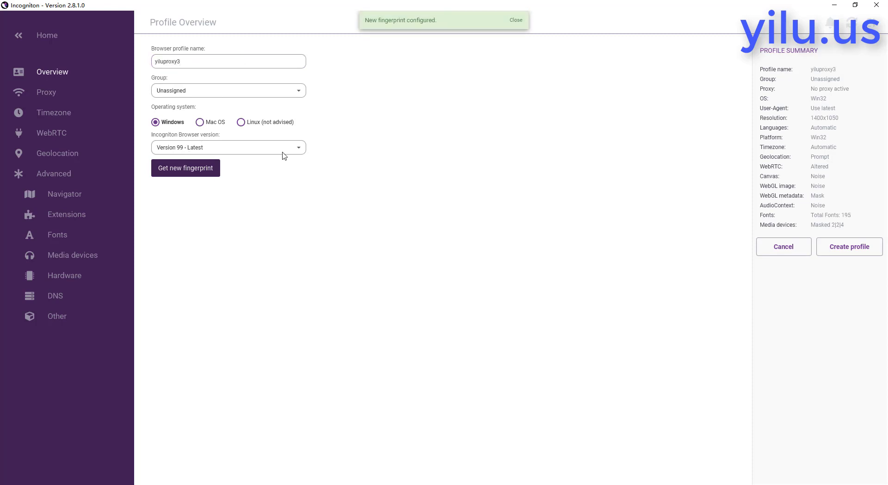
Step: Set the yiluproxy3 profile's proxy connection type to Socks 5 proxy
{"action": "left_click", "coordinate": [45, 95]}
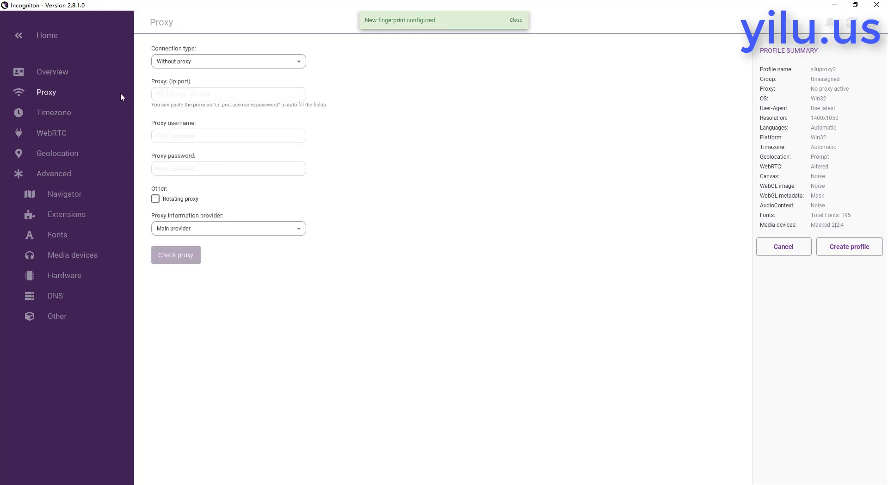
{"action": "left_click", "coordinate": [173, 63]}
{"action": "left_click", "coordinate": [175, 119]}
{"action": "left_click", "coordinate": [176, 94]}
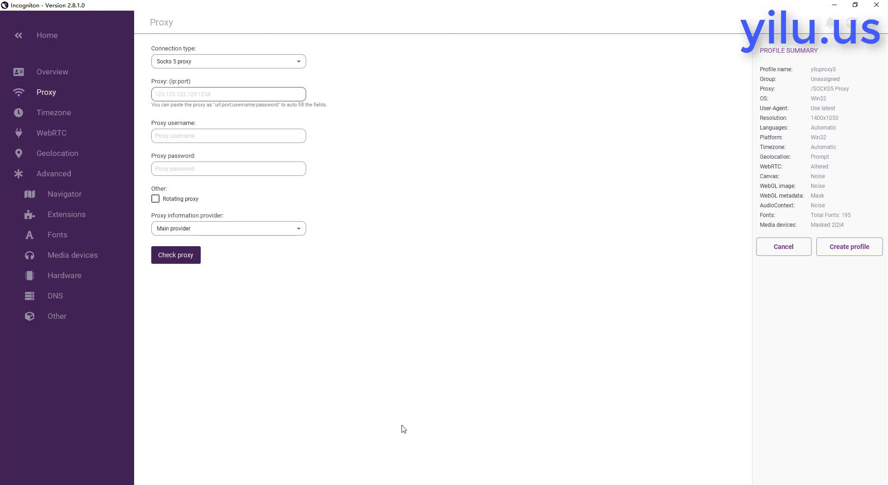
Step: Switch to YiLu Proxy, close the port forward list and show the rotating residential IPs
{"action": "key", "text": "alt+Tab"}
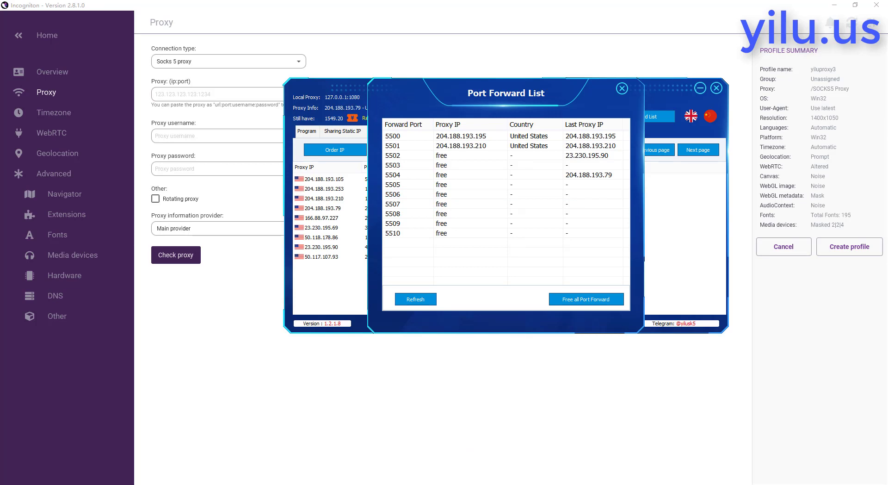
{"action": "left_click", "coordinate": [622, 88]}
{"action": "left_click", "coordinate": [517, 132]}
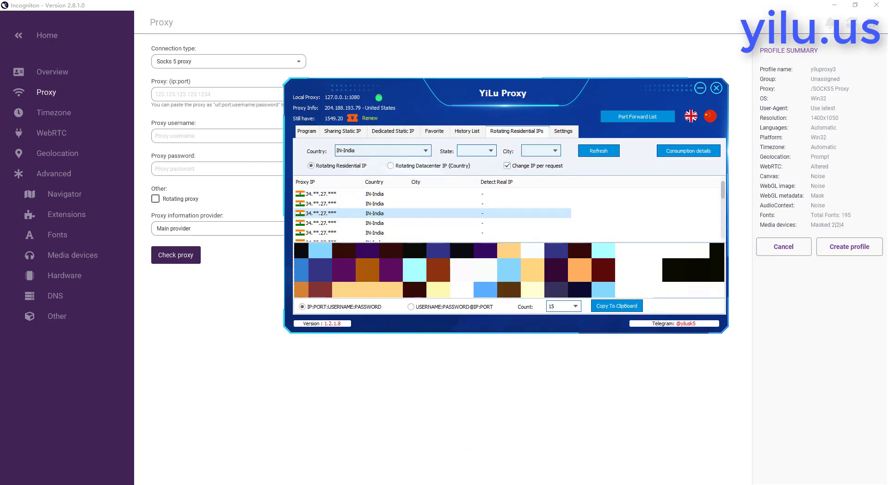
Step: Filter the Indian rotating residential IPs by state AP-Andhra Pradesh and city Adoni, and refresh the list
{"action": "left_click", "coordinate": [491, 150]}
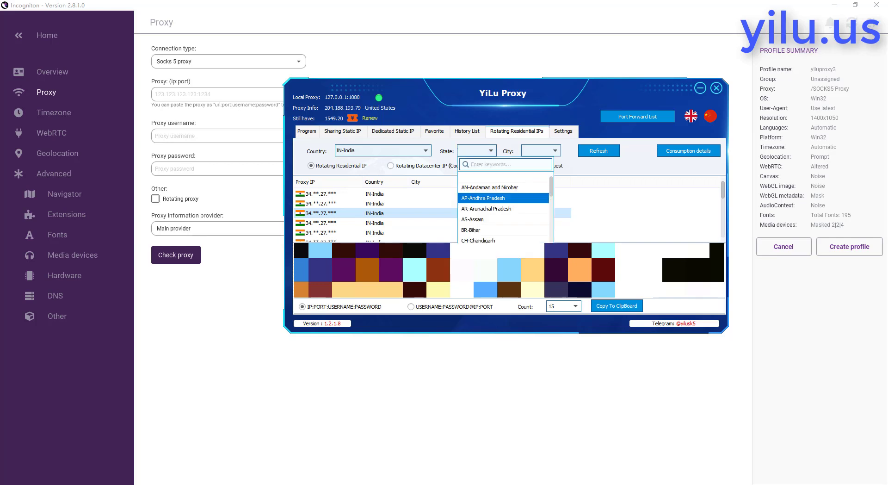
{"action": "left_click", "coordinate": [491, 198]}
{"action": "left_click", "coordinate": [554, 151]}
{"action": "left_click", "coordinate": [534, 162]}
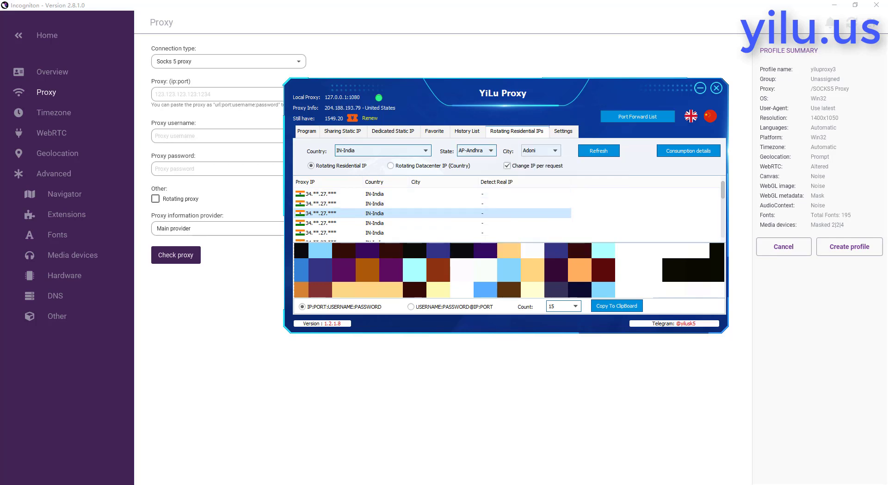
{"action": "left_click", "coordinate": [599, 151]}
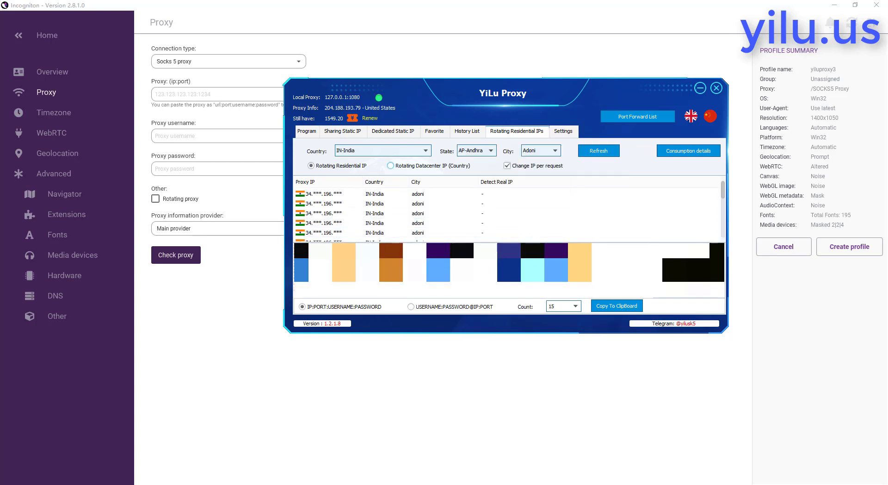
Step: List rotating residential IPs for country HU-Hungary with Change IP per request turned off
{"action": "left_click", "coordinate": [390, 166]}
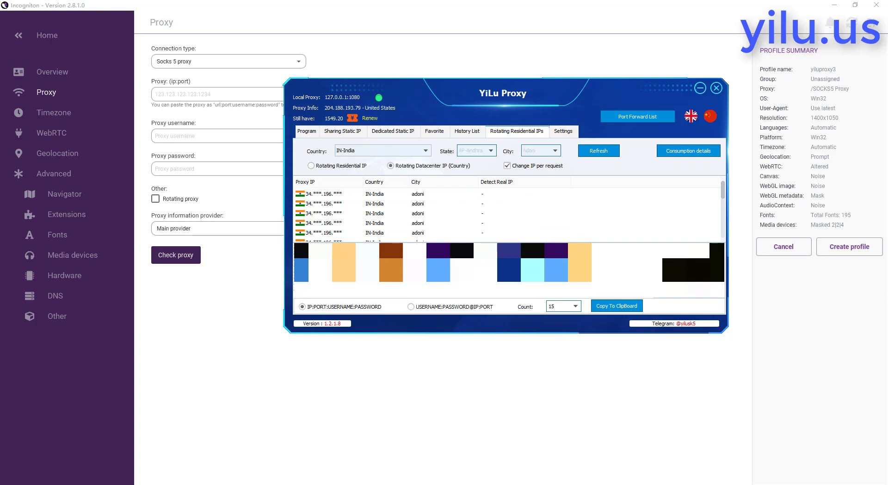
{"action": "left_click", "coordinate": [425, 151]}
{"action": "left_click", "coordinate": [360, 204]}
{"action": "left_click", "coordinate": [599, 151]}
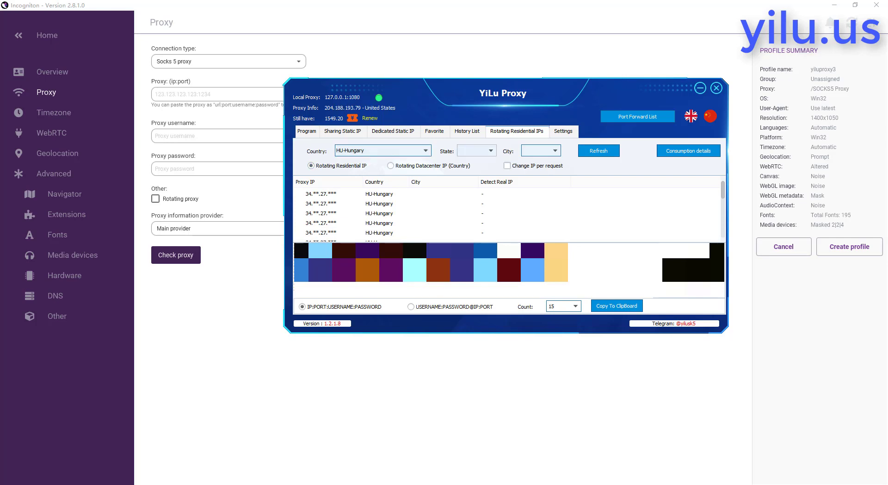
Step: Narrow the Hungarian IPs to the Budapest state and the city Pesterzsebet, and refresh the list
{"action": "left_click", "coordinate": [479, 151]}
{"action": "left_click", "coordinate": [481, 208]}
{"action": "left_click", "coordinate": [544, 151]}
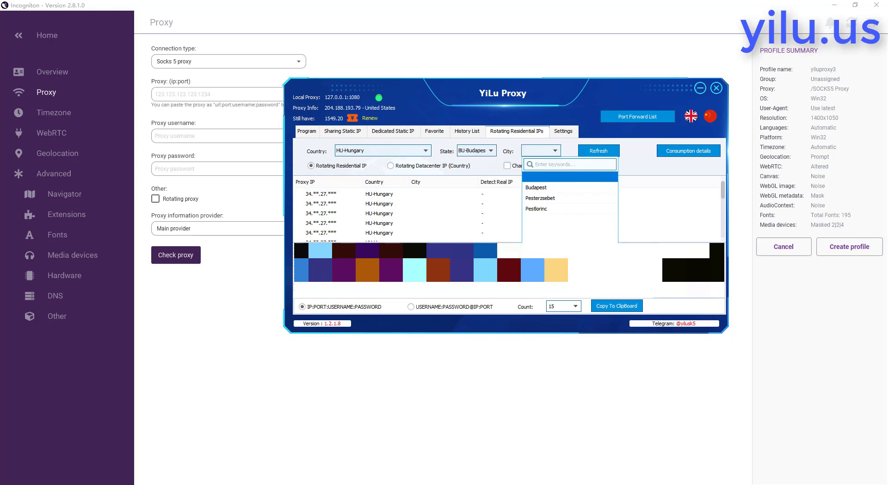
{"action": "left_click", "coordinate": [546, 198]}
{"action": "left_click", "coordinate": [599, 151]}
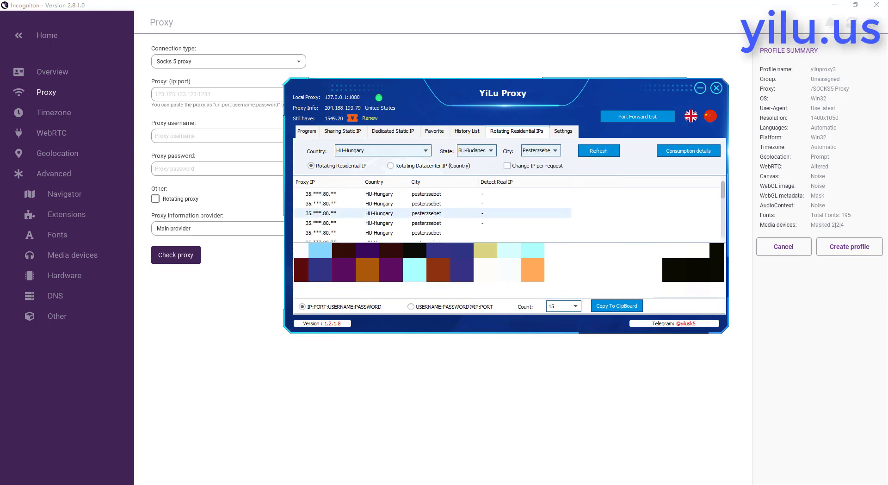
Step: Connect the second listed Pesterzsebet proxy with the not-dns option and copy its IP and port
{"action": "left_click", "coordinate": [380, 203]}
{"action": "right_click", "coordinate": [324, 205]}
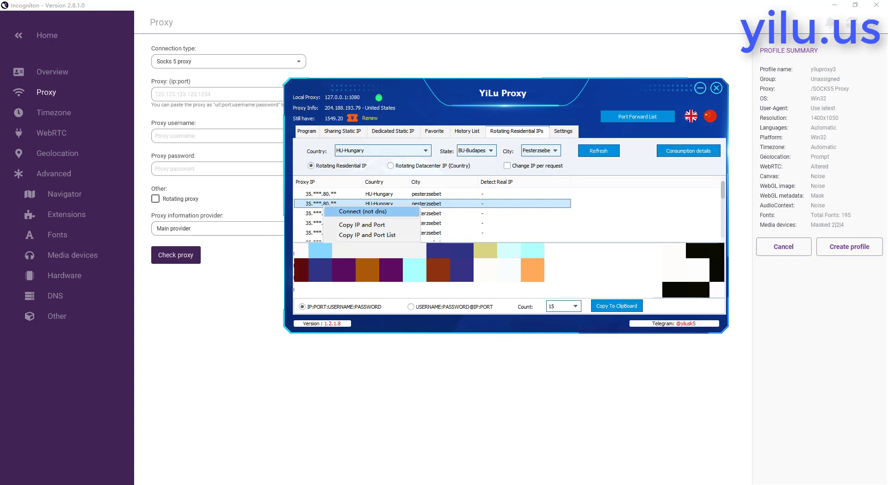
{"action": "left_click", "coordinate": [363, 211]}
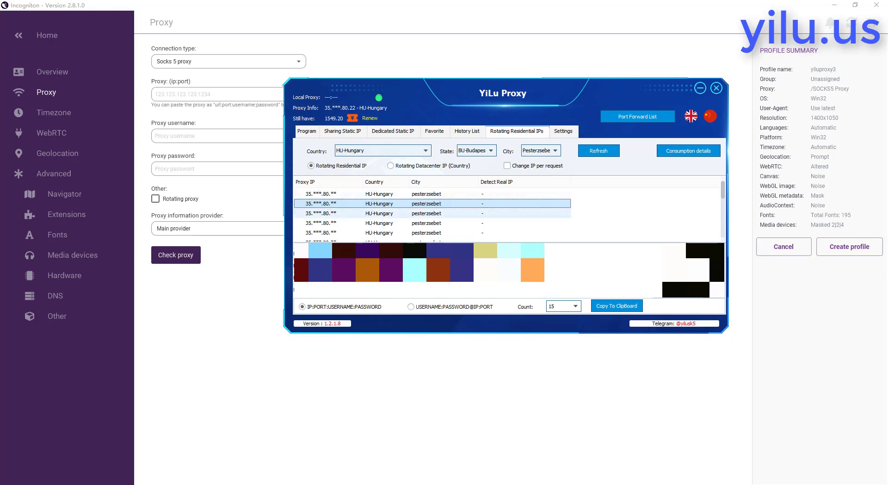
{"action": "right_click", "coordinate": [355, 204]}
{"action": "left_click", "coordinate": [393, 223]}
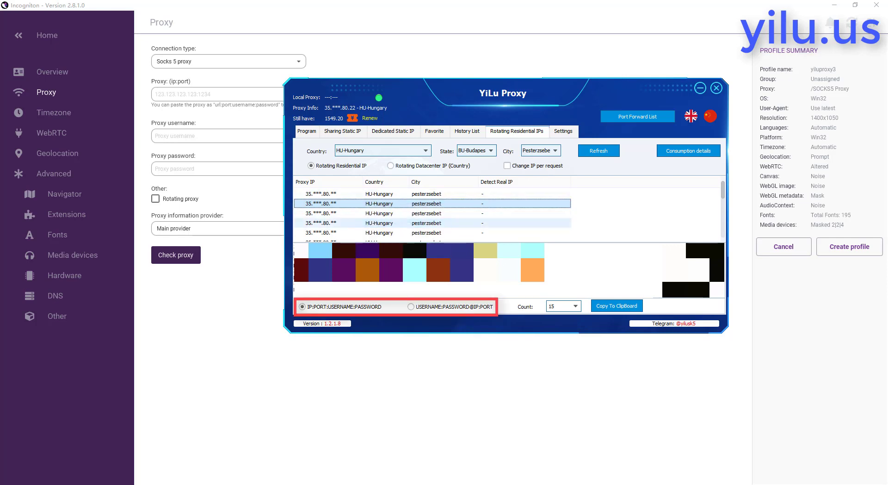
Step: Paste the copied proxy details, including the proxy username and password, into yiluproxy3's proxy settings and check the proxy
{"action": "left_click", "coordinate": [177, 94]}
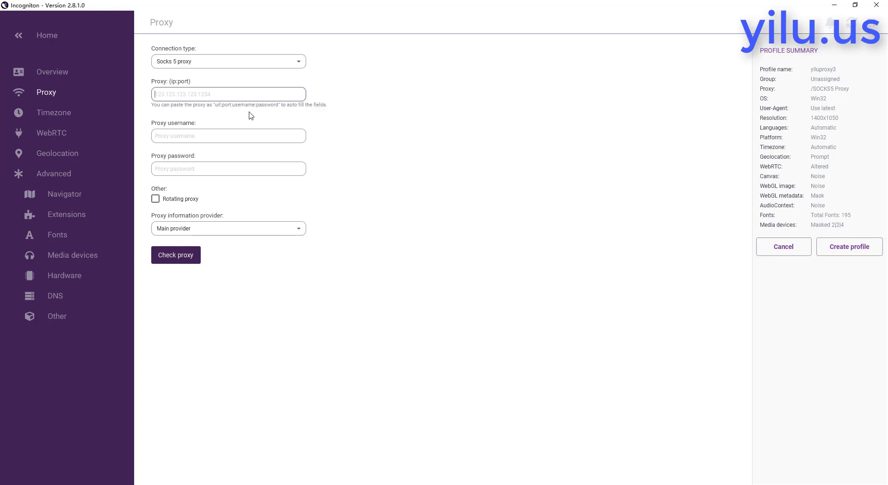
{"action": "key", "text": "ctrl+v"}
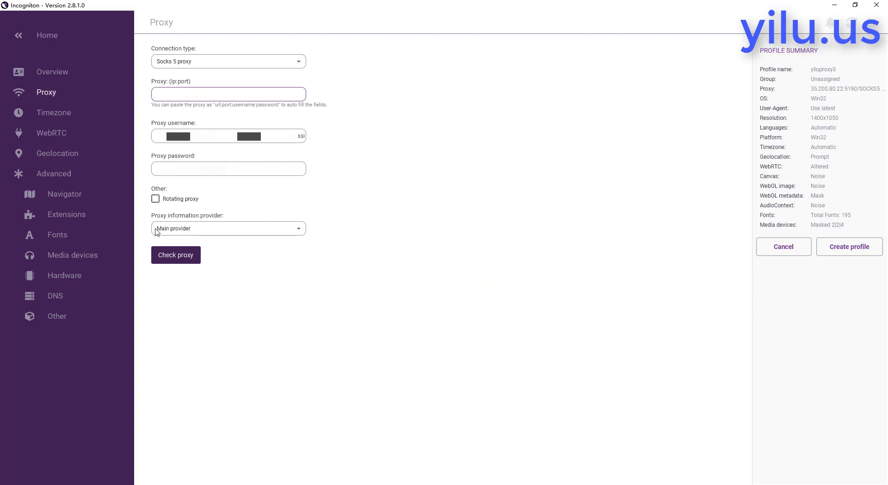
{"action": "left_click", "coordinate": [175, 259]}
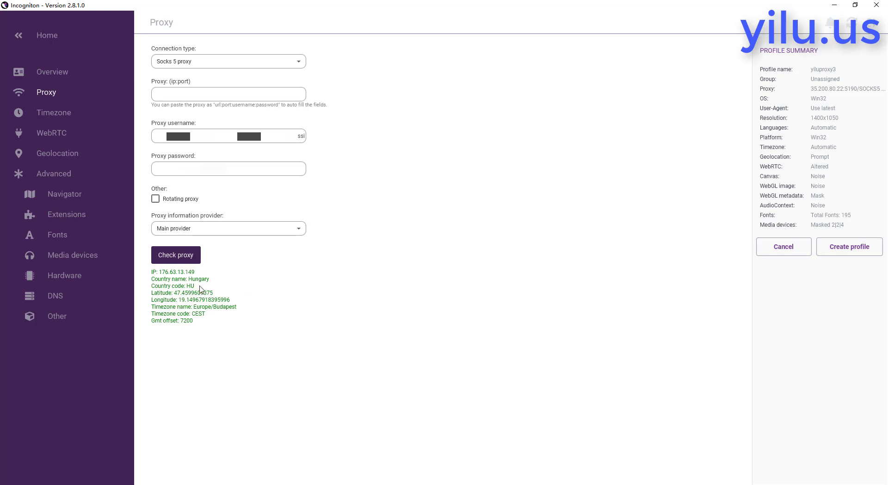
Step: Create the yiluproxy3 profile with the checked proxy, launch it, and maximize its browser window
{"action": "left_click", "coordinate": [856, 249]}
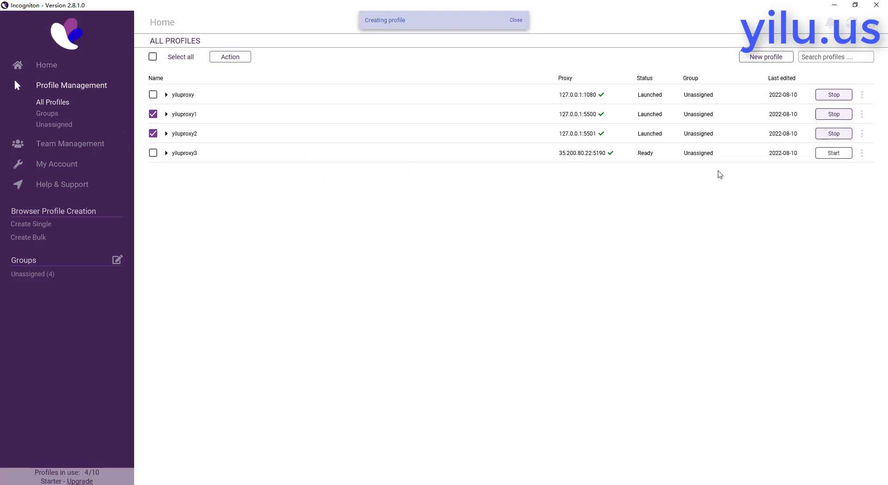
{"action": "left_click", "coordinate": [831, 153]}
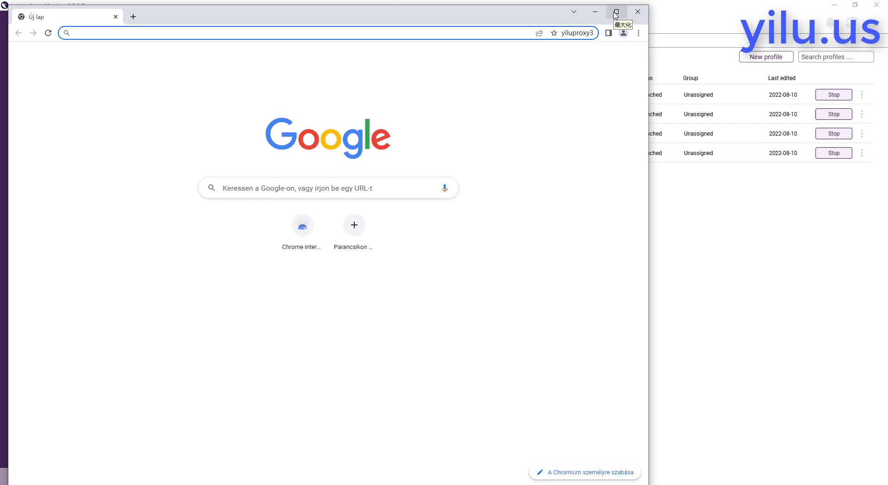
{"action": "left_click", "coordinate": [617, 13]}
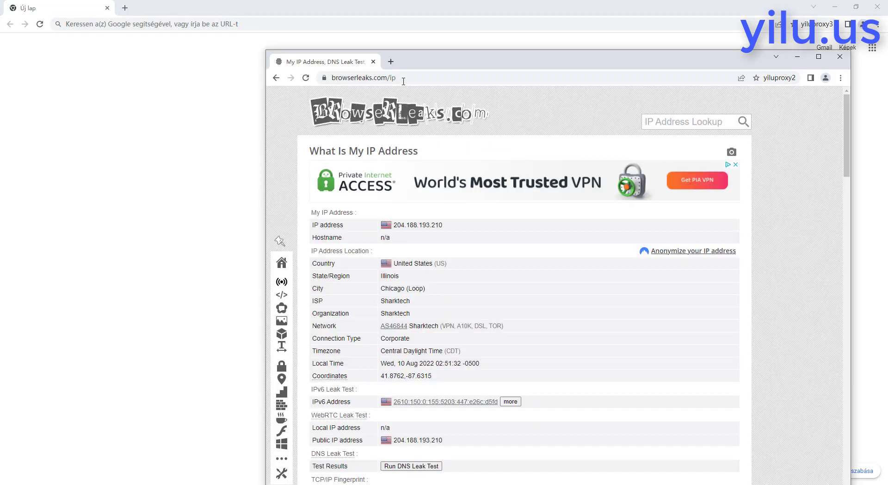
Step: Copy the browserleaks.com/ip address from the yiluproxy2 browser and open that page in the yiluproxy3 browser
{"action": "left_click", "coordinate": [403, 81]}
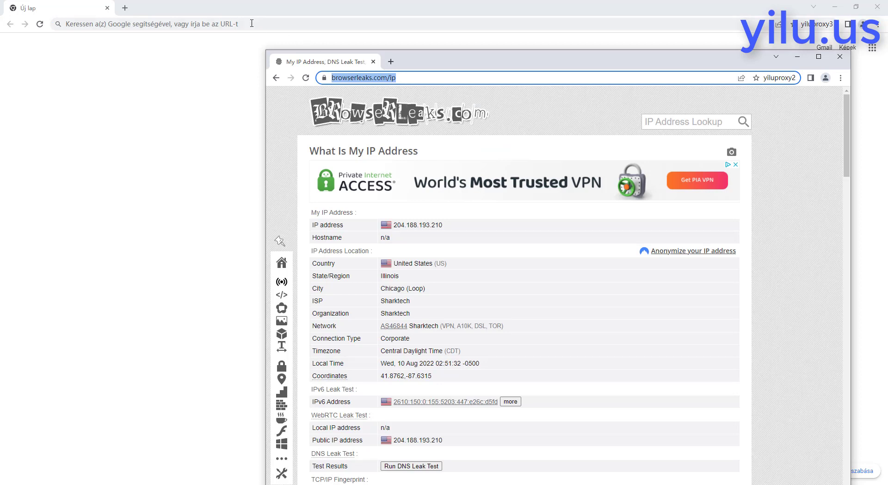
{"action": "left_click", "coordinate": [252, 23]}
{"action": "key", "text": "ctrl+v"}
{"action": "key", "text": "Return"}
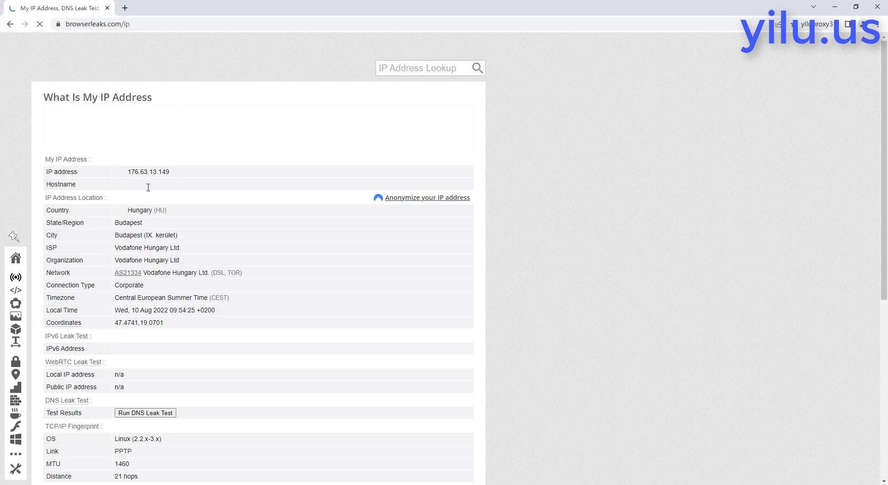
Step: Switch to YiLu Proxy, detect the real IP of the second Pesterzsebet proxy, and compare it with the IP on the yiluproxy3 browser's page
{"action": "key", "text": "alt+Tab"}
{"action": "right_click", "coordinate": [350, 204]}
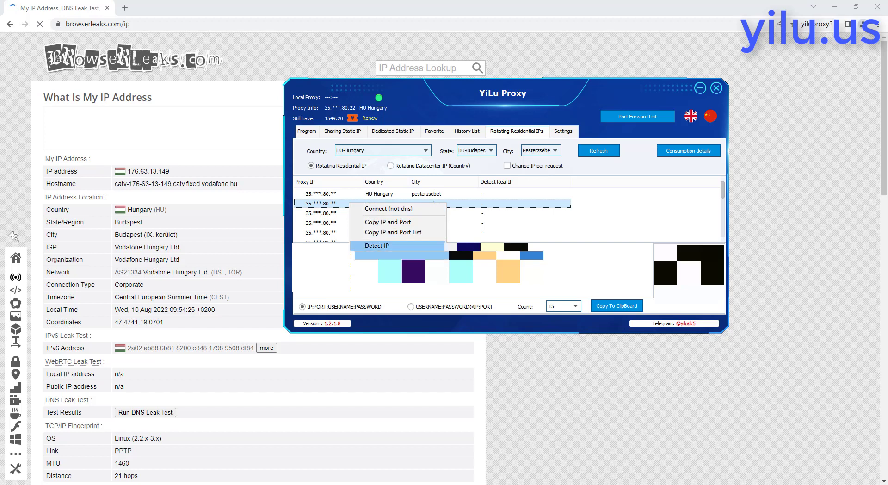
{"action": "left_click", "coordinate": [377, 245]}
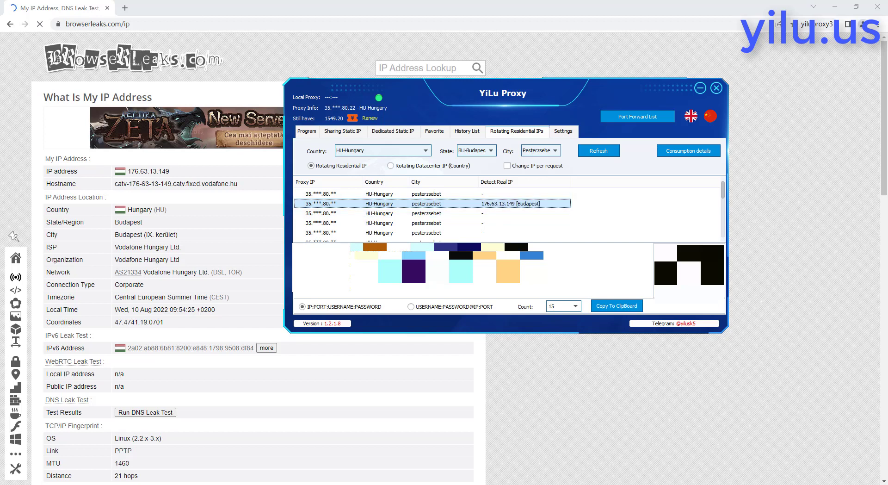
{"action": "left_click", "coordinate": [272, 223]}
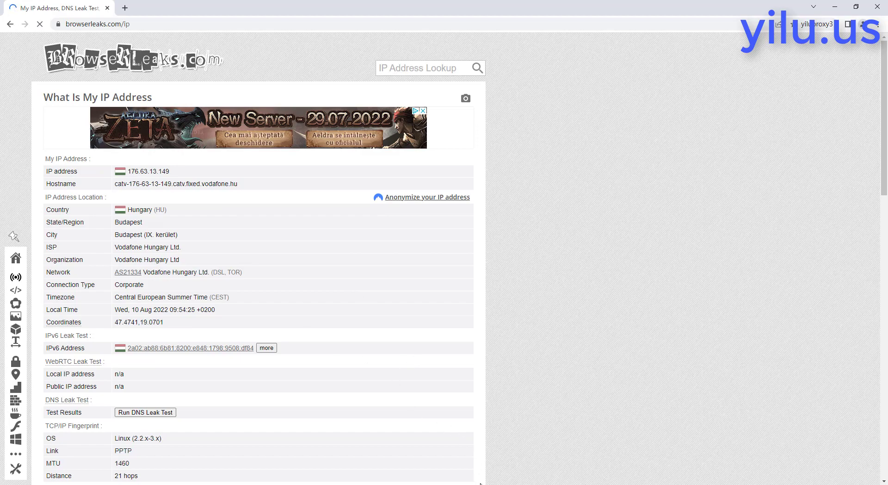
{"action": "key", "text": "alt+Tab"}
{"action": "key", "text": "alt+Tab"}
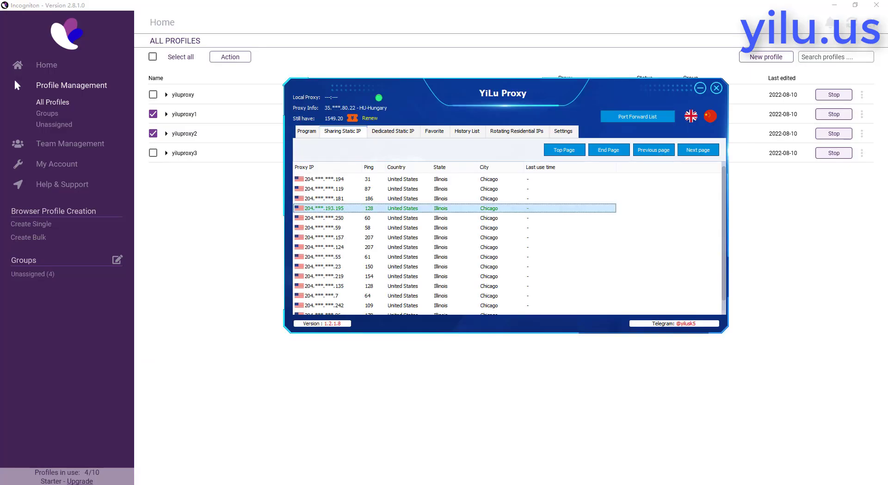